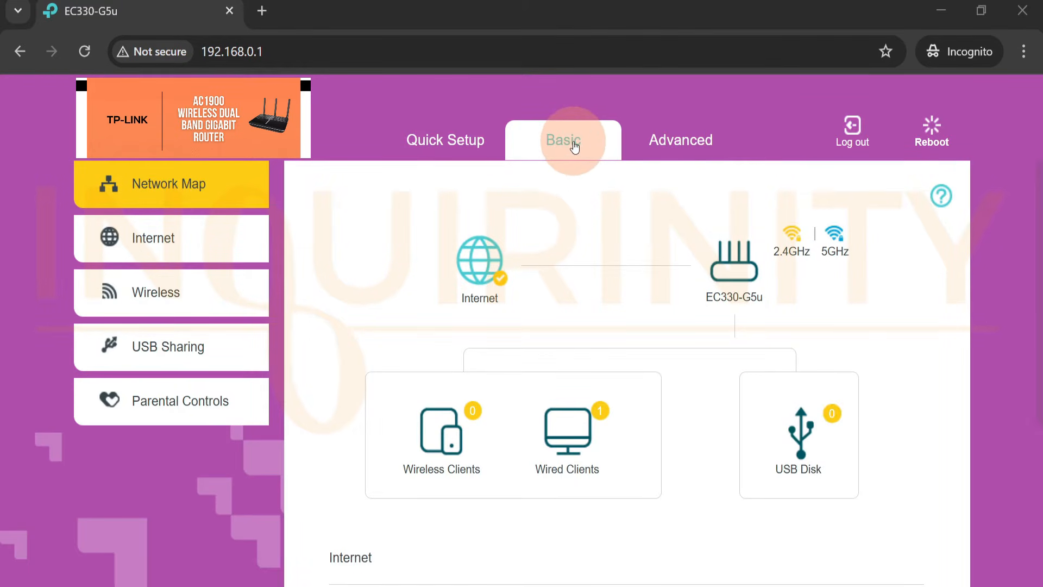
left_click(152, 194)
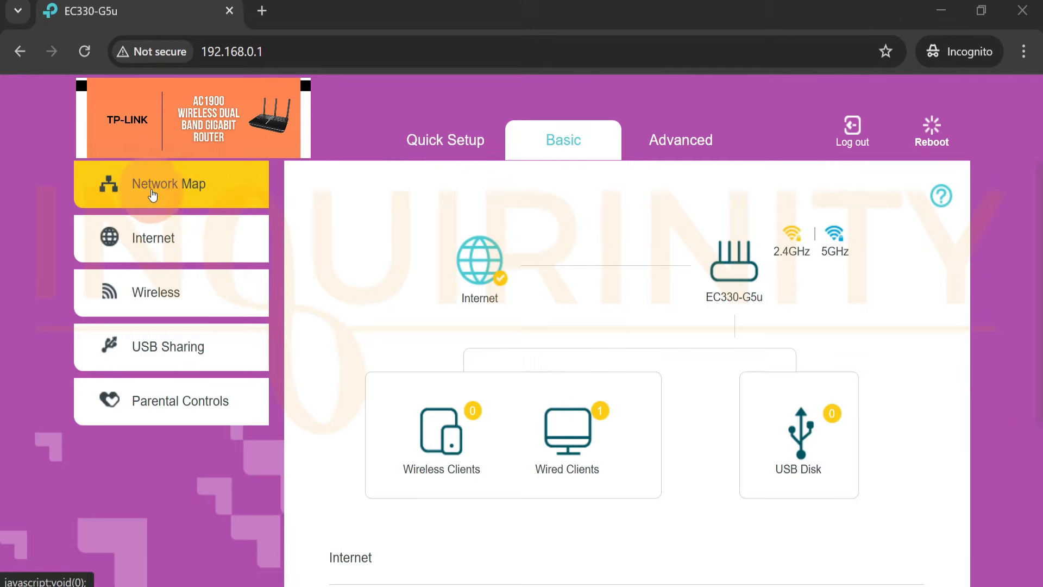
left_click(153, 238)
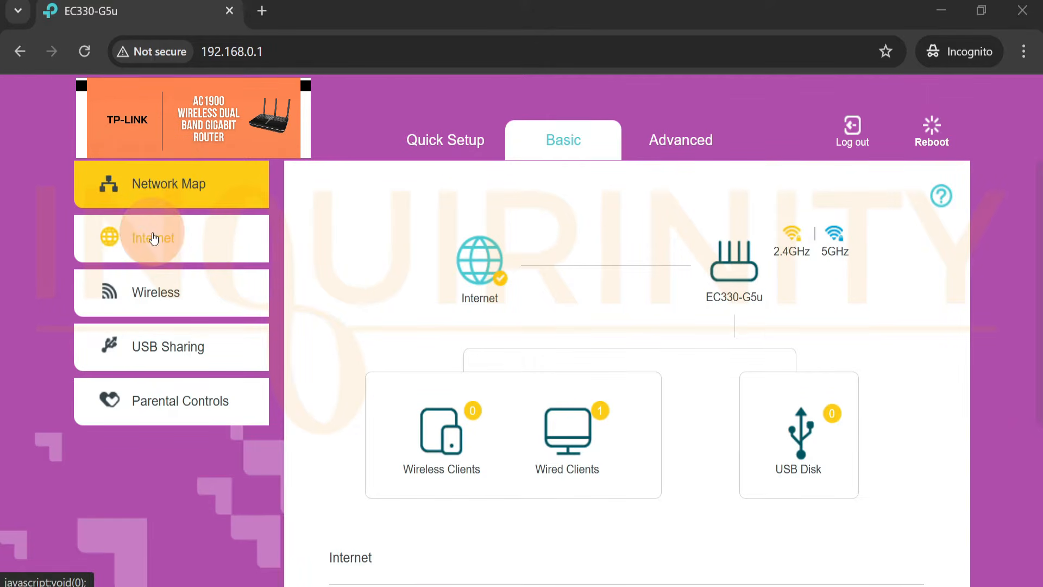
left_click(153, 353)
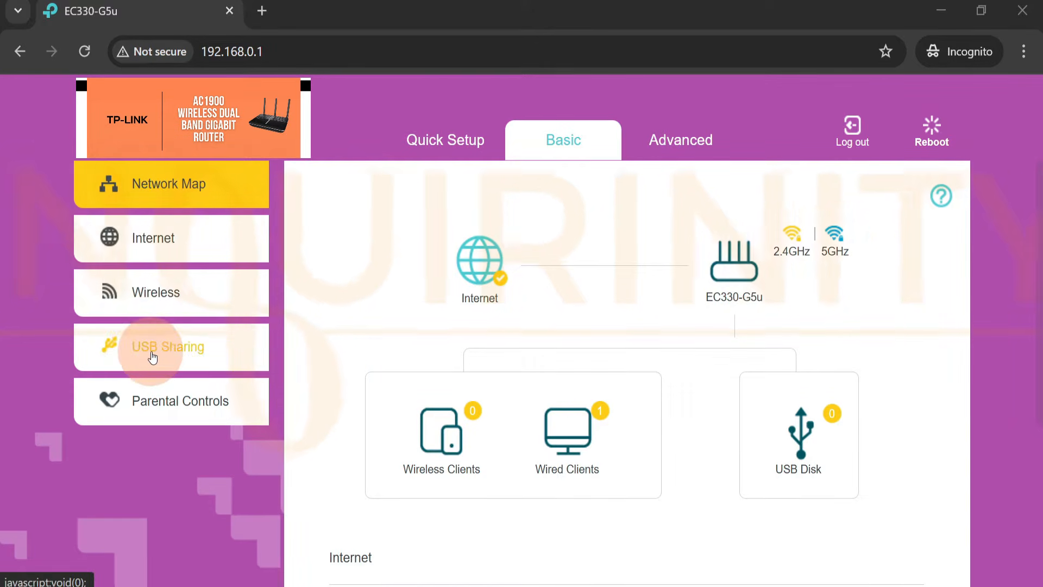
left_click(153, 402)
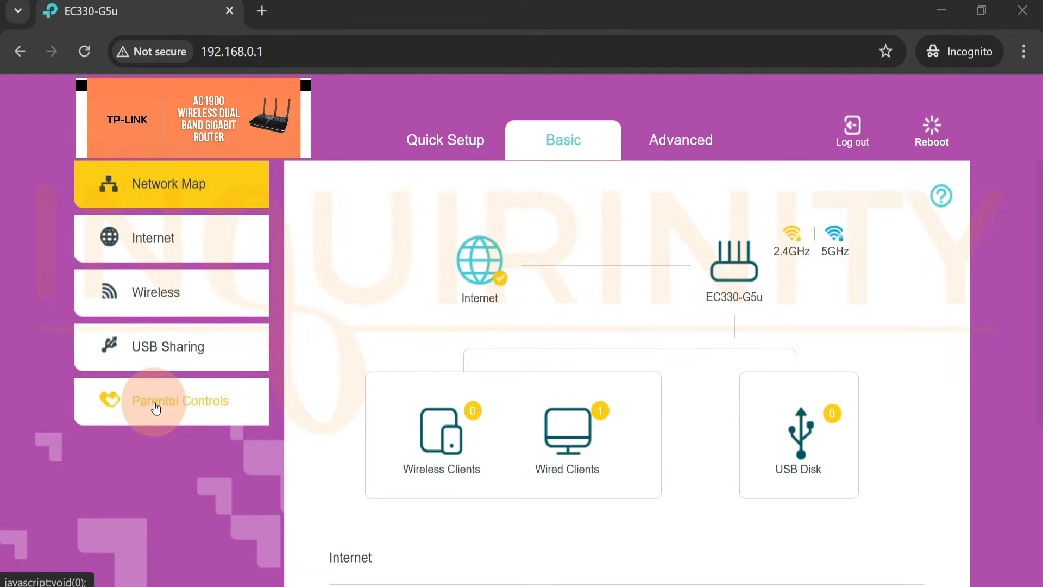
left_click(210, 175)
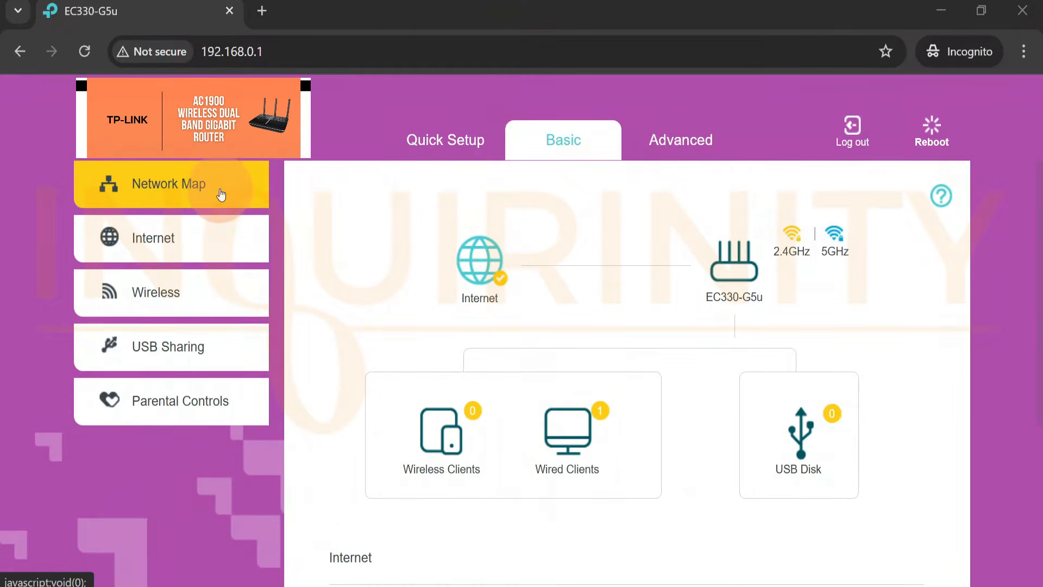
Examine the internet connection status, connection type, IP address, DNS server and gateway on the network map.
left_click(379, 256)
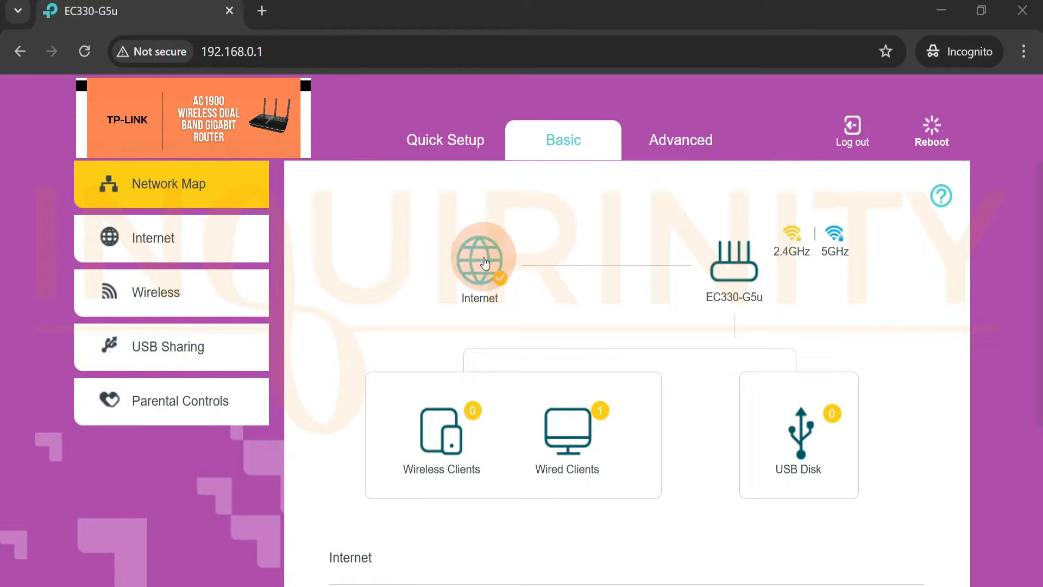
left_click(424, 253)
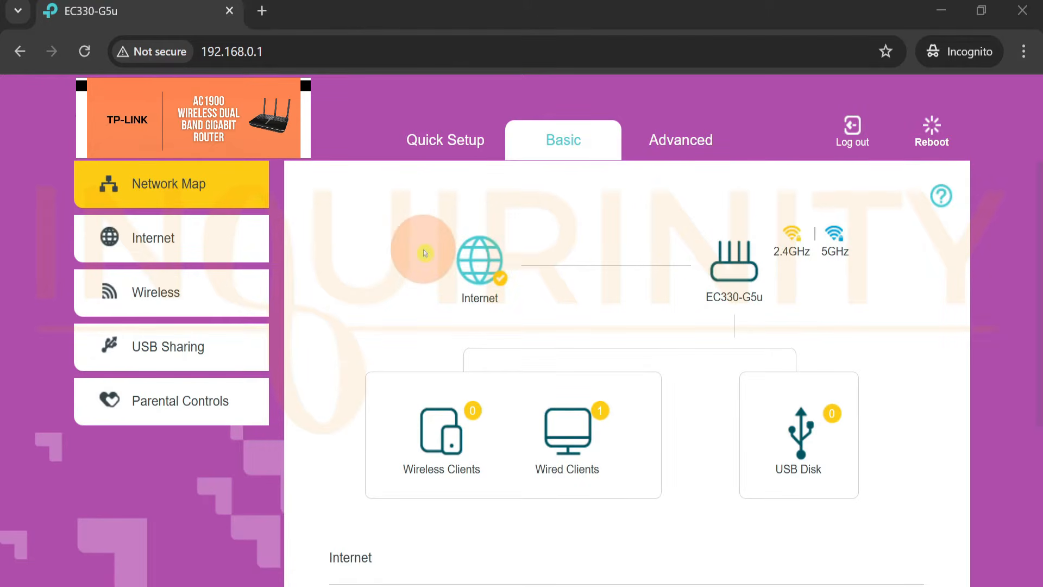
left_click(486, 265)
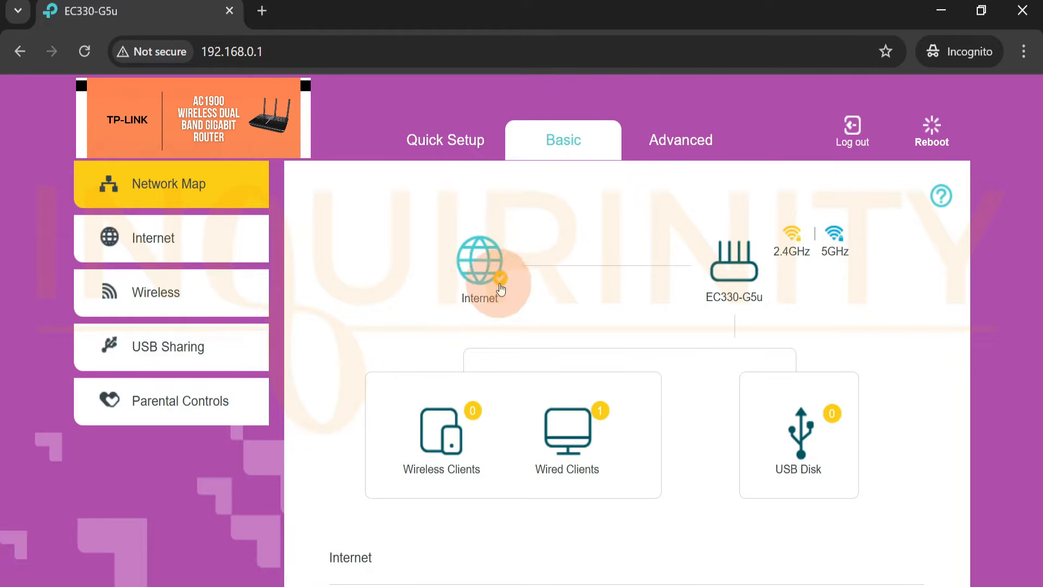
left_click(393, 283)
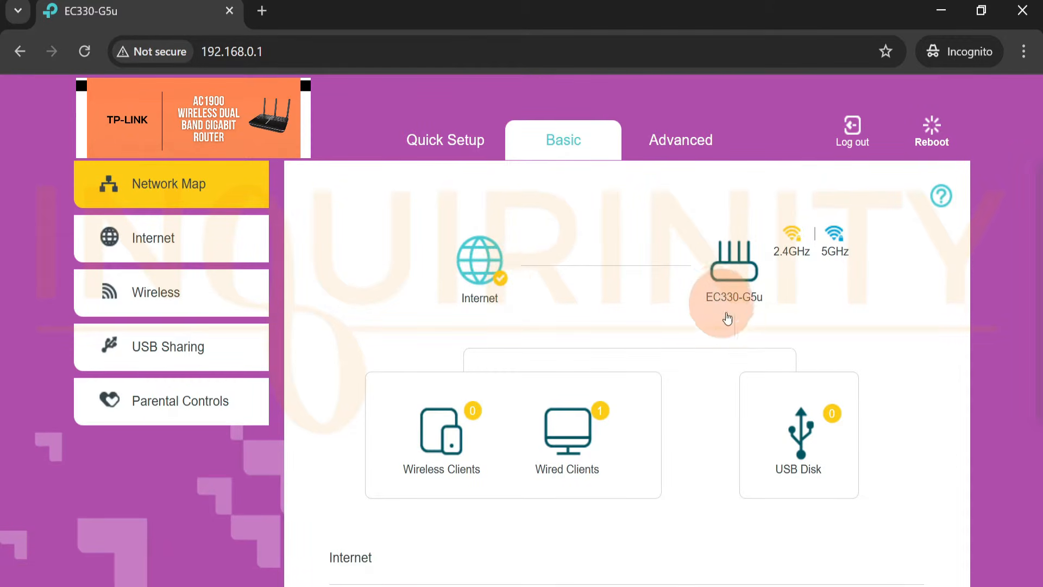
scroll(397, 283, "down", 4)
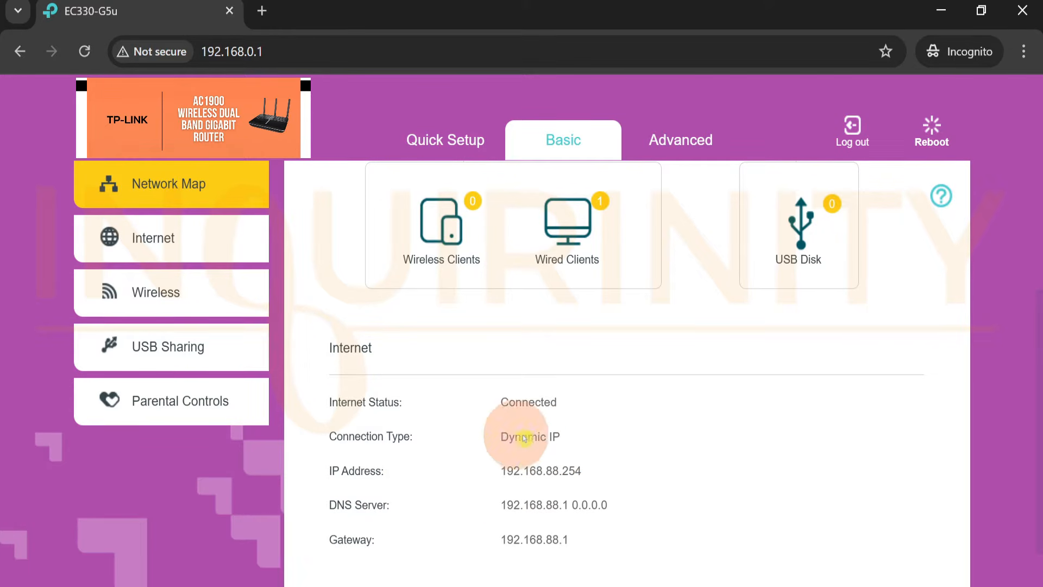
scroll(529, 440, "up", 4)
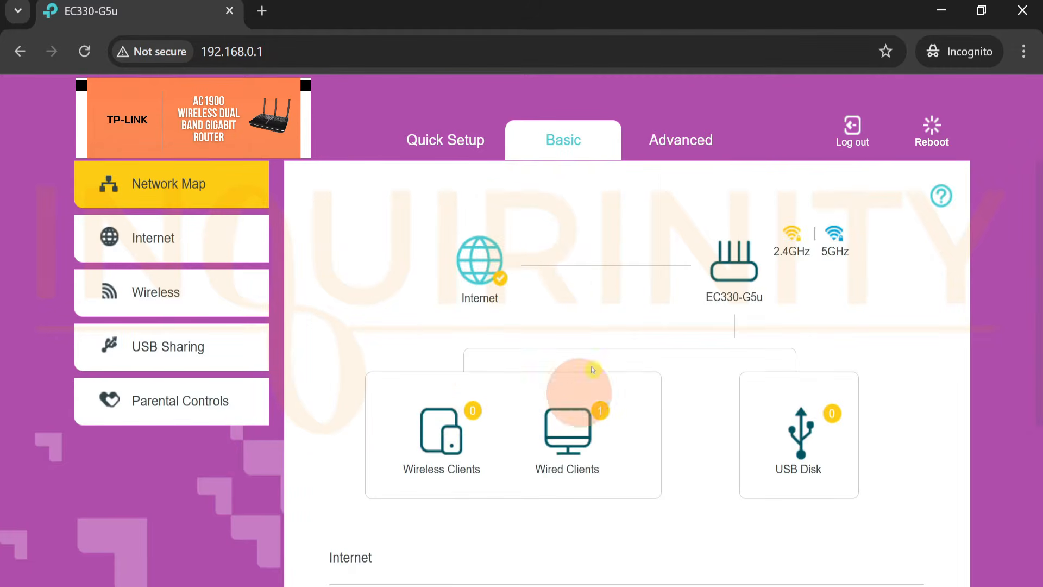
Show the EC330-G5u router's details on the network map and review its 2.4GHz and 5GHz wireless information and LAN port status.
left_click(739, 273)
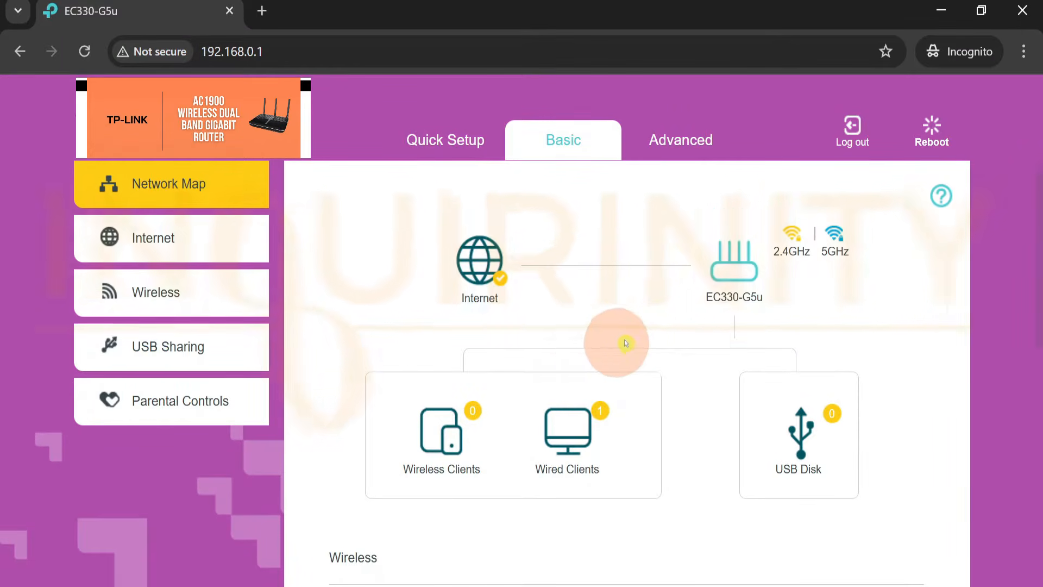
scroll(625, 343, "down", 2)
scroll(529, 360, "up", 2)
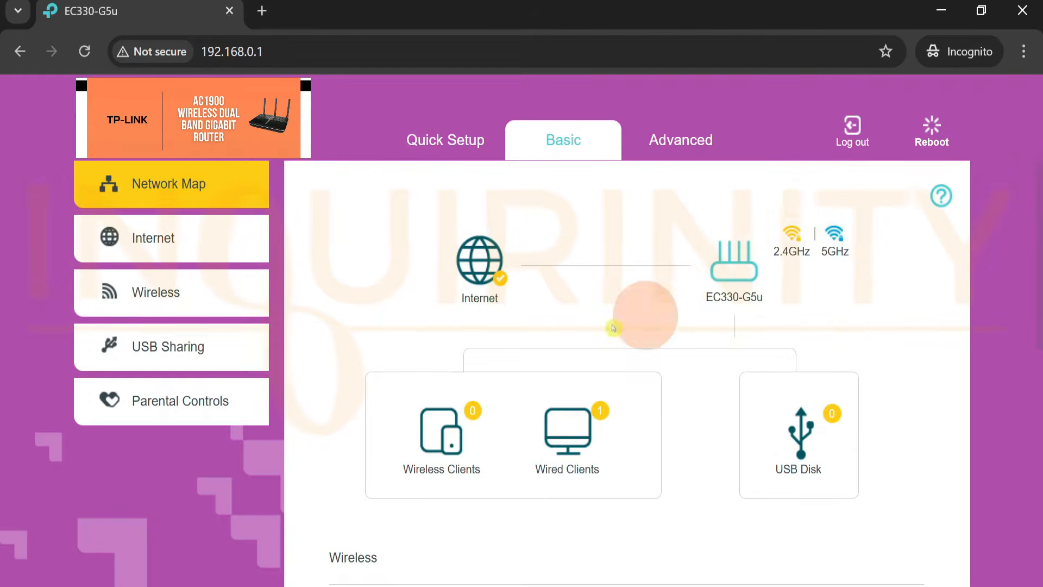
scroll(372, 405, "down", 3)
scroll(356, 408, "down", 1)
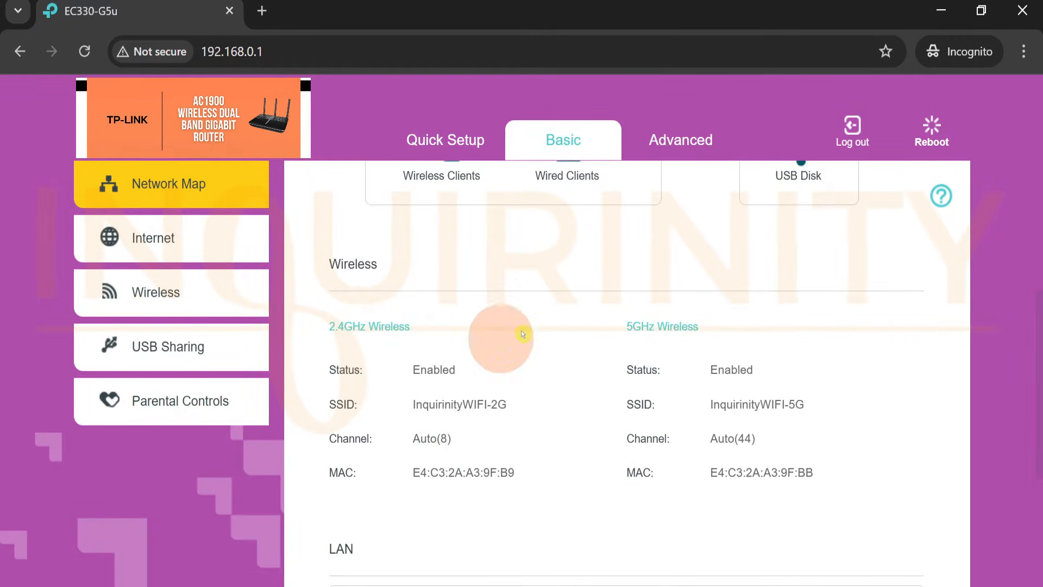
scroll(516, 419, "down", 2)
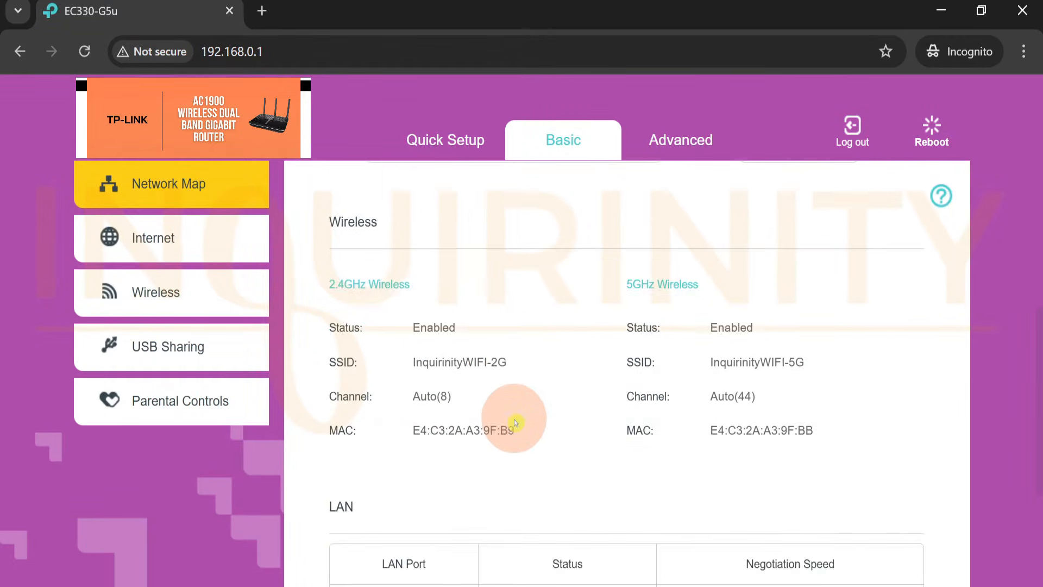
scroll(379, 402, "down", 1)
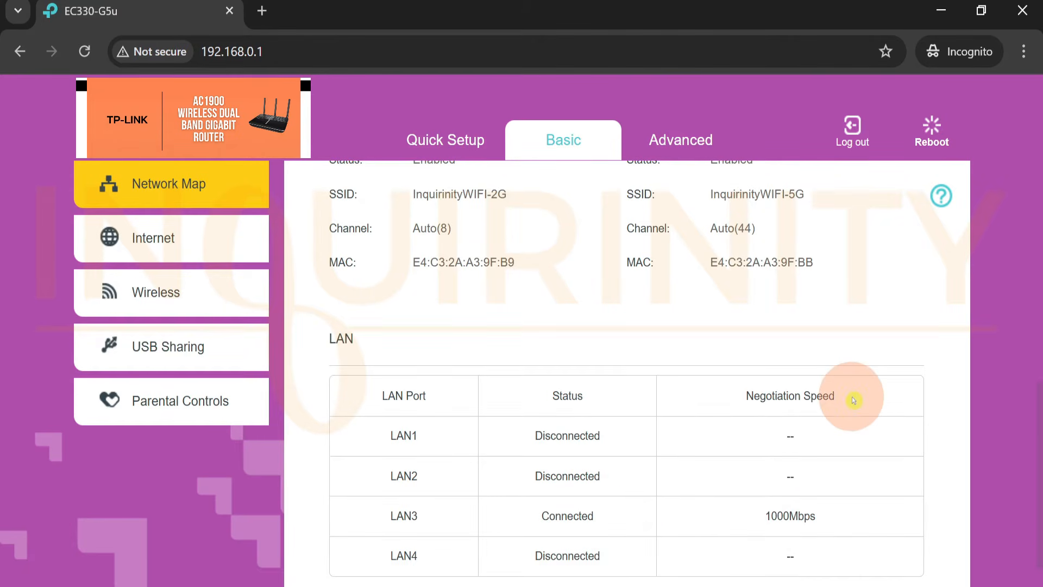
scroll(789, 526, "up", 8)
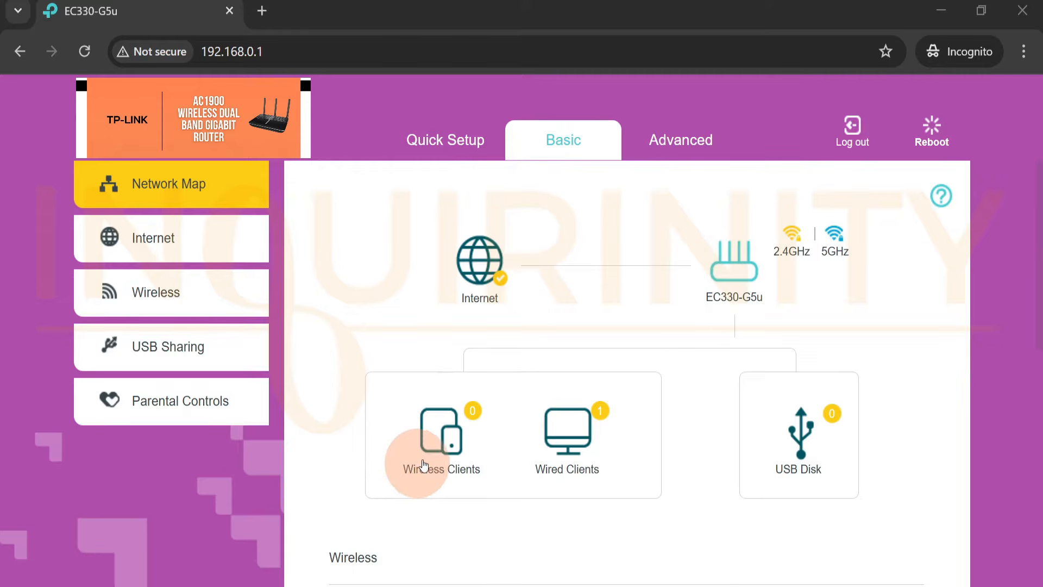
Show the list of wireless clients on the network map and check its entries.
left_click(435, 432)
scroll(318, 429, "down", 1)
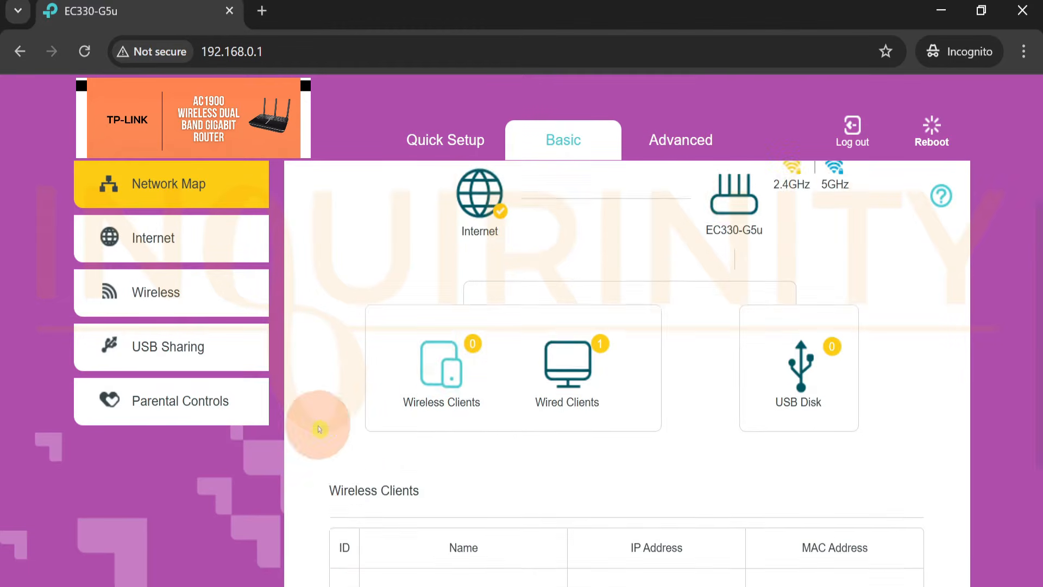
scroll(400, 551, "down", 2)
scroll(531, 429, "up", 2)
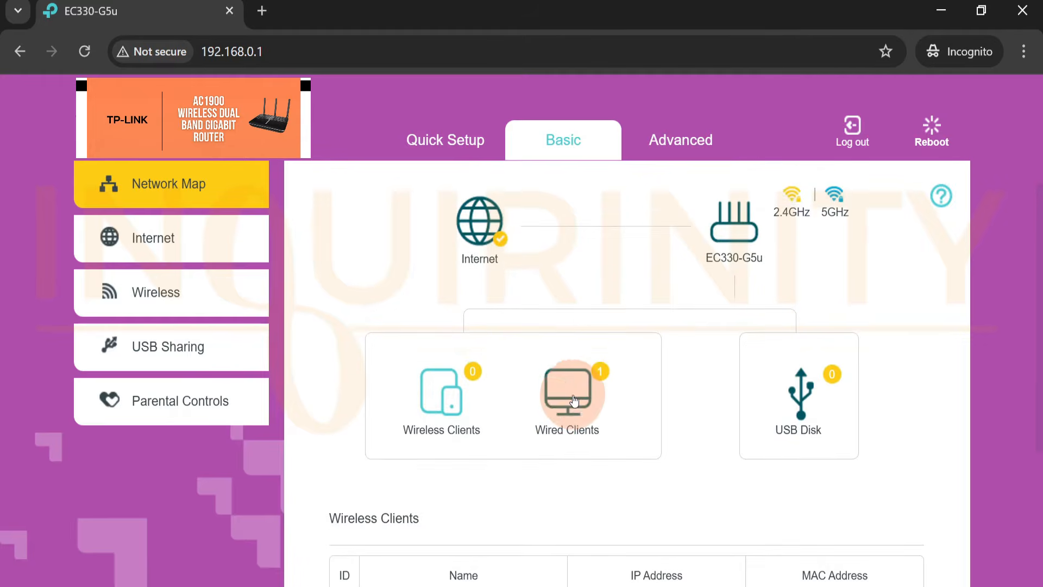
Show the wired clients on the network map and review their names, IP addresses and MAC addresses.
left_click(574, 401)
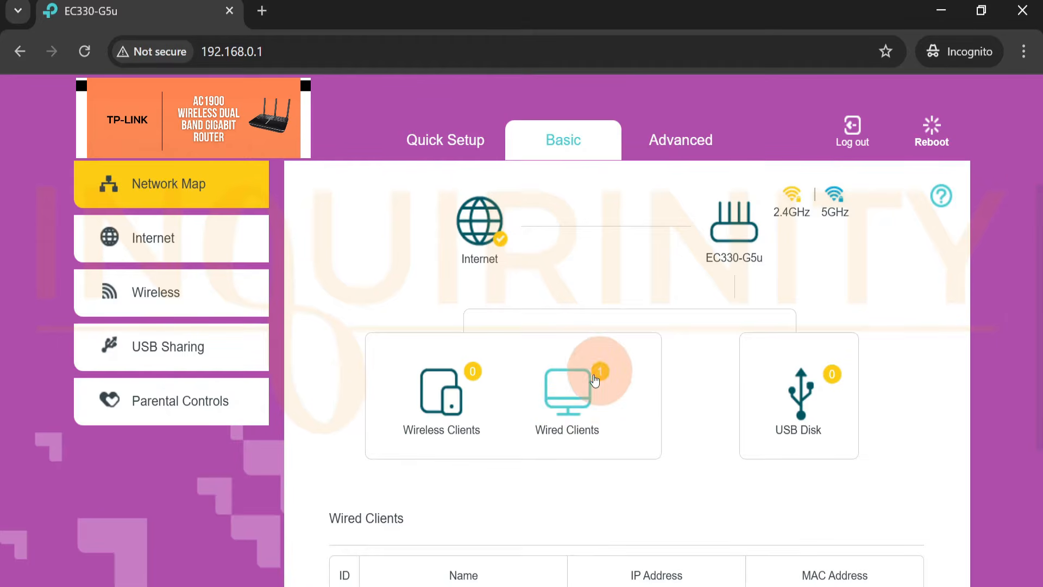
scroll(396, 407, "down", 3)
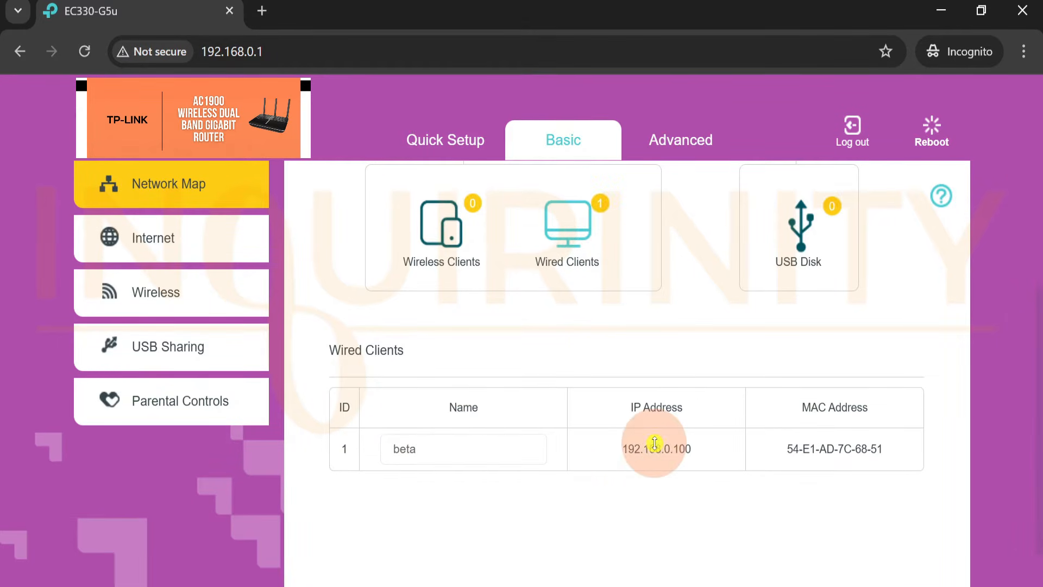
scroll(727, 325, "up", 2)
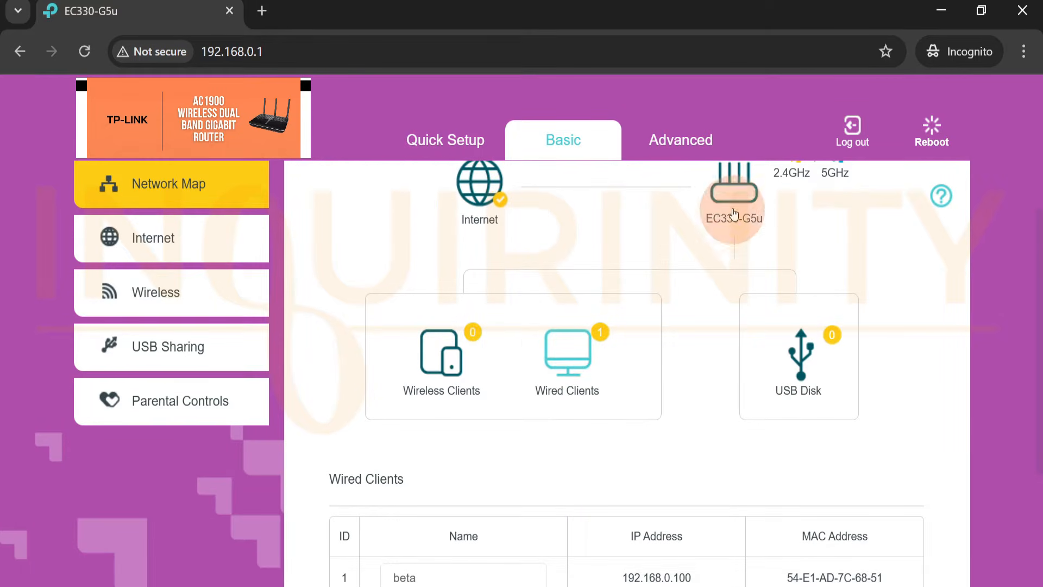
scroll(643, 339, "down", 2)
scroll(664, 419, "up", 3)
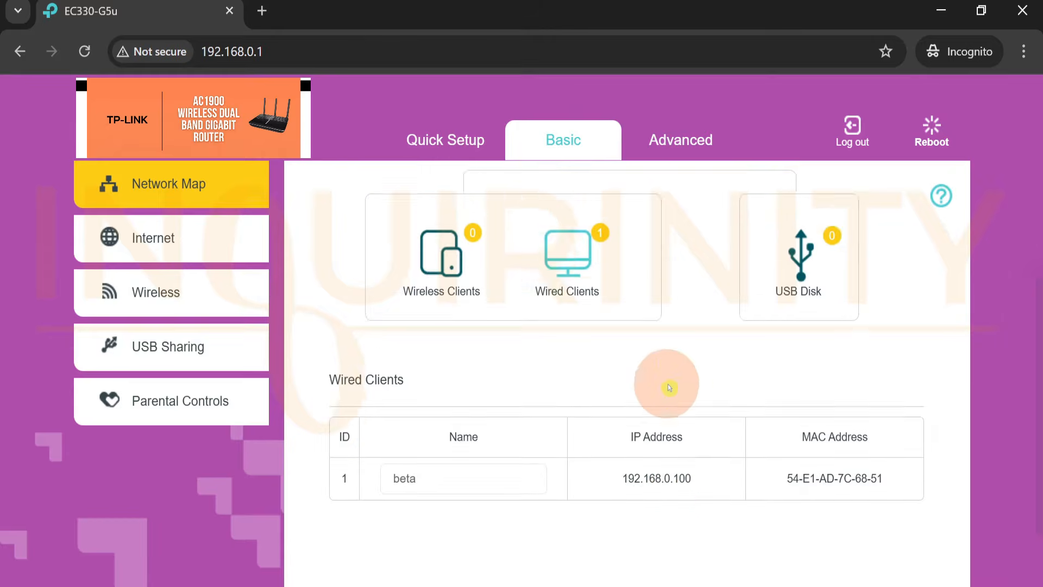
scroll(706, 326, "down", 4)
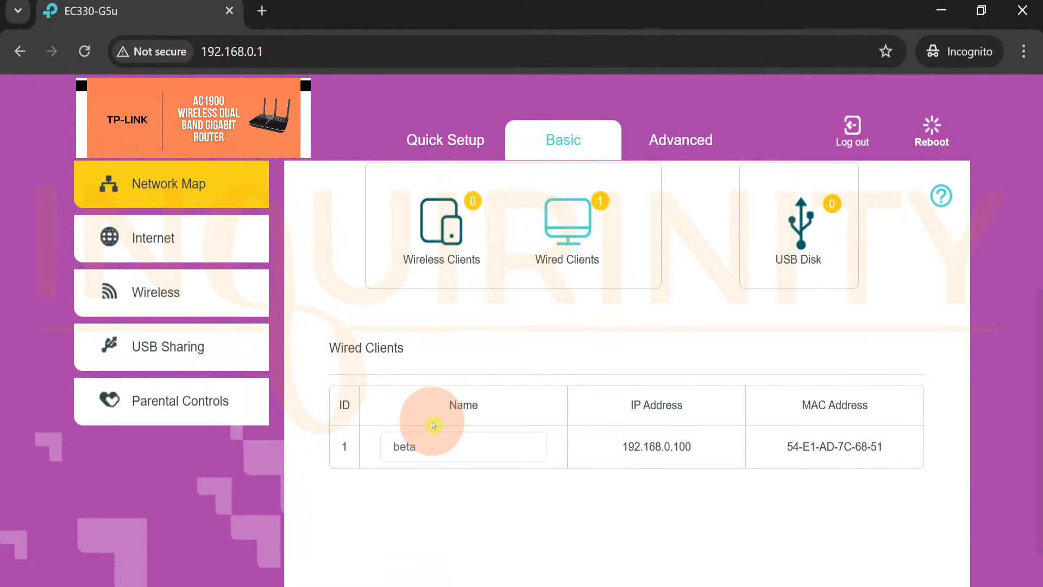
scroll(433, 425, "up", 3)
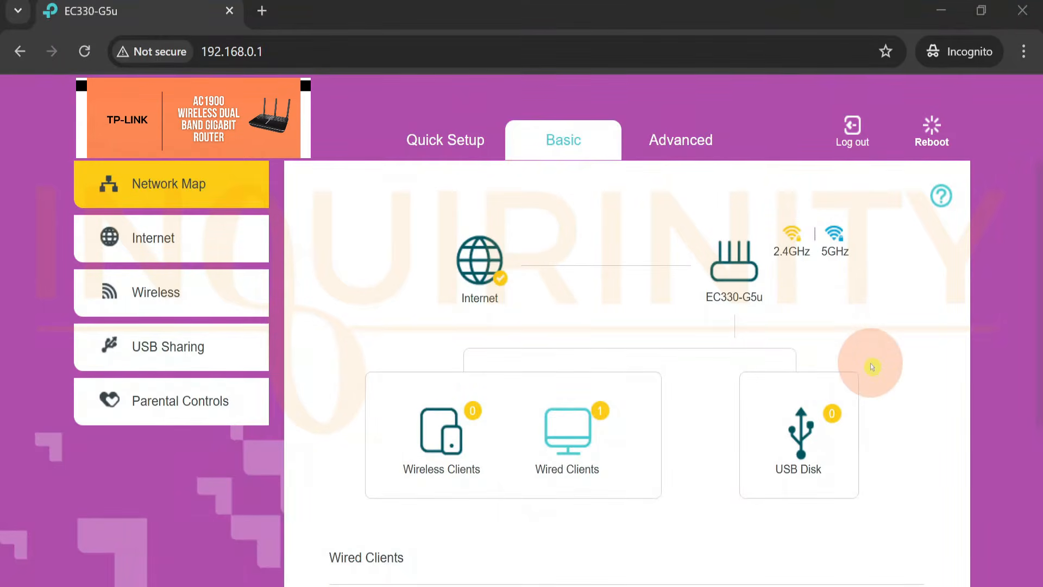
Show the USB disk information on the network map and check for attached devices.
left_click(166, 355)
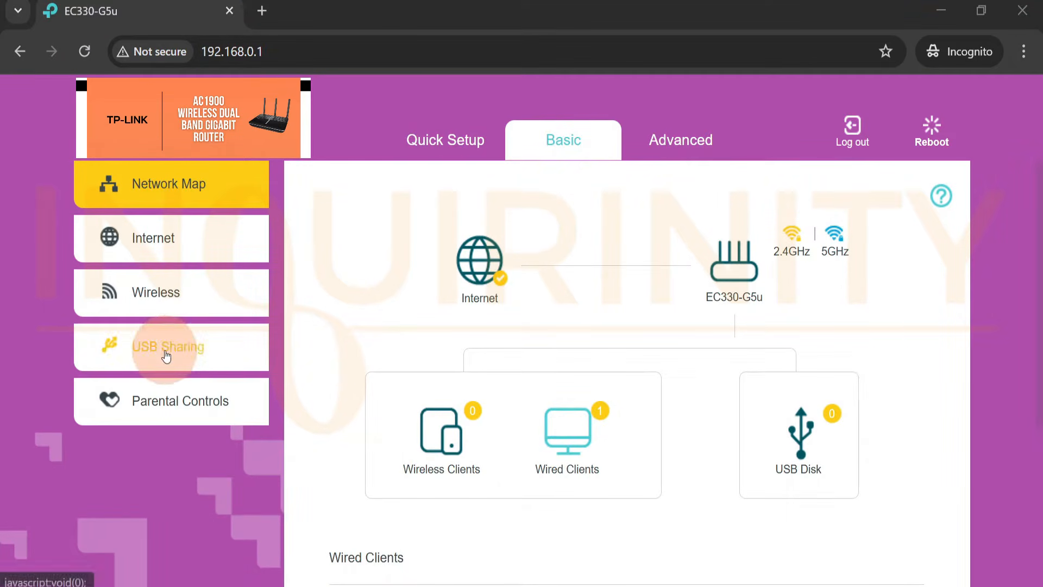
left_click(809, 471)
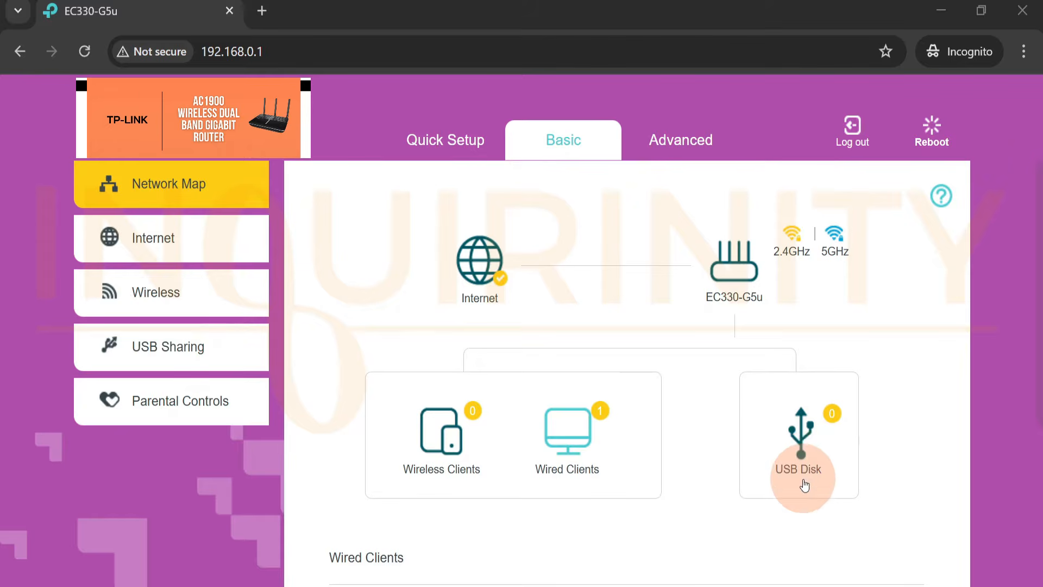
scroll(543, 450, "down", 2)
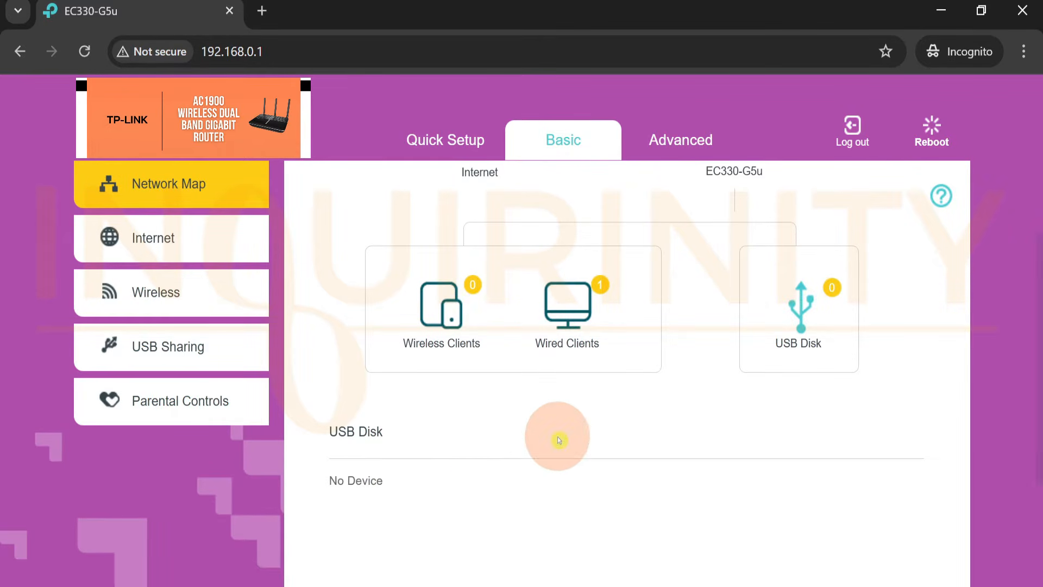
scroll(391, 497, "up", 2)
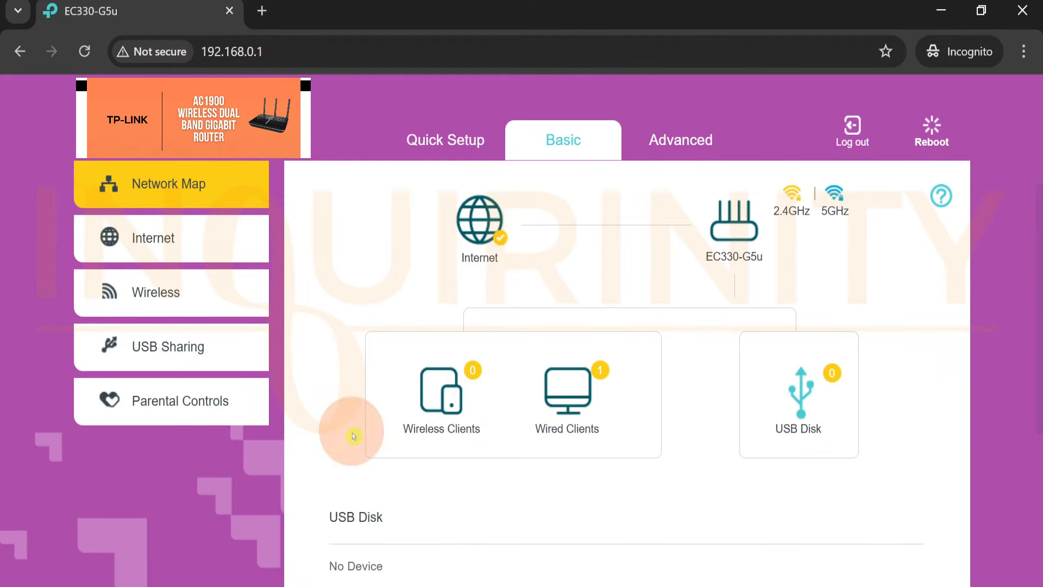
scroll(759, 335, "down", 2)
Set the internet connection type to PPPoE, with username pppoeuser1 and the connection password filled in.
left_click(91, 239)
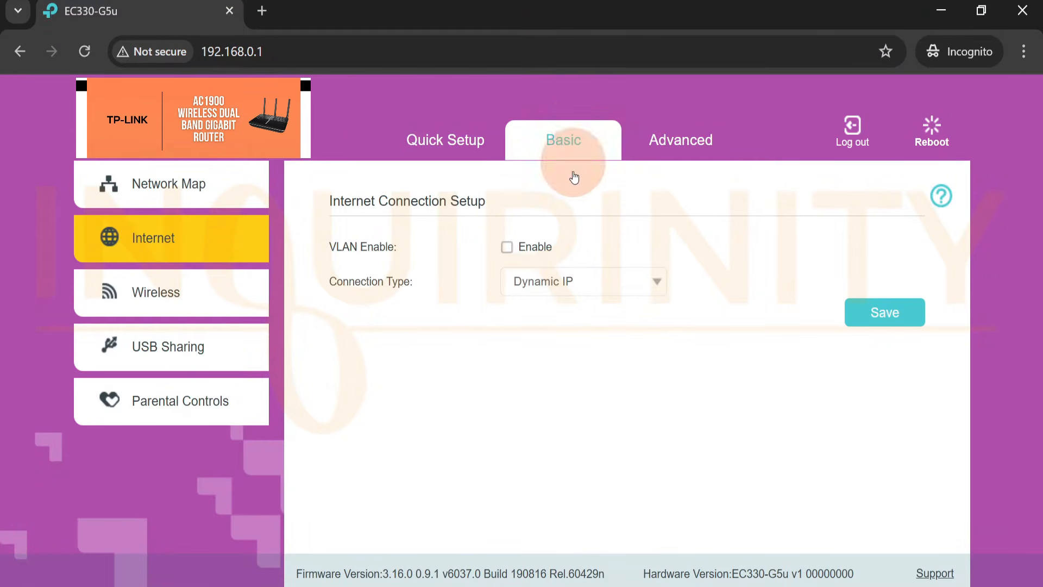
left_click(634, 288)
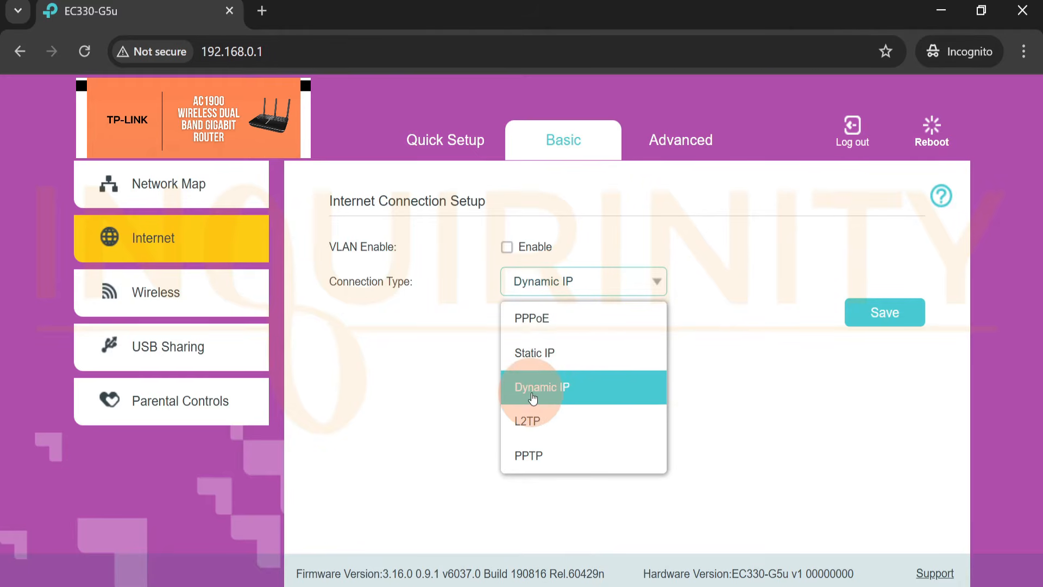
left_click(532, 320)
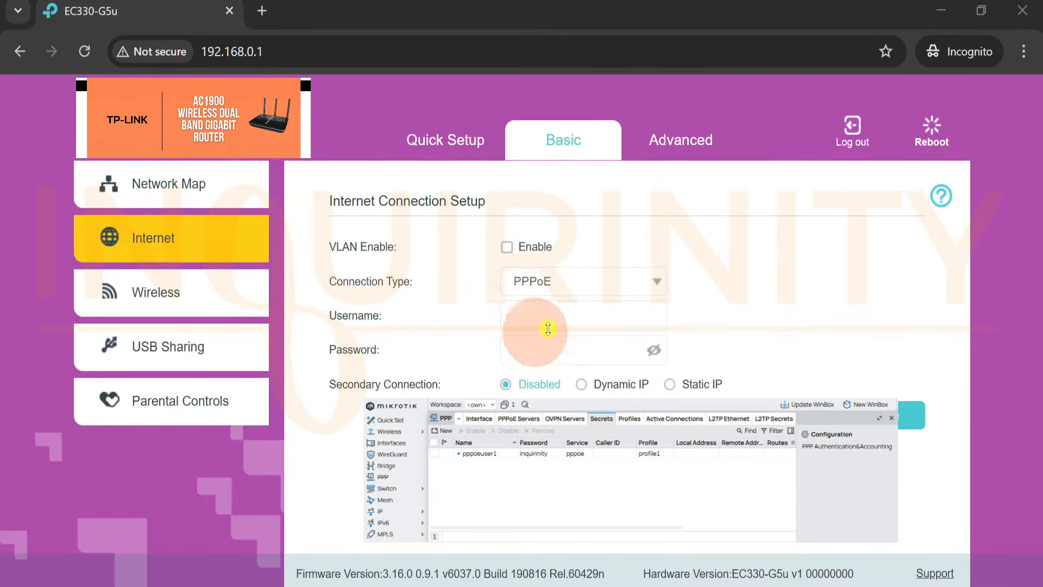
left_click(557, 313)
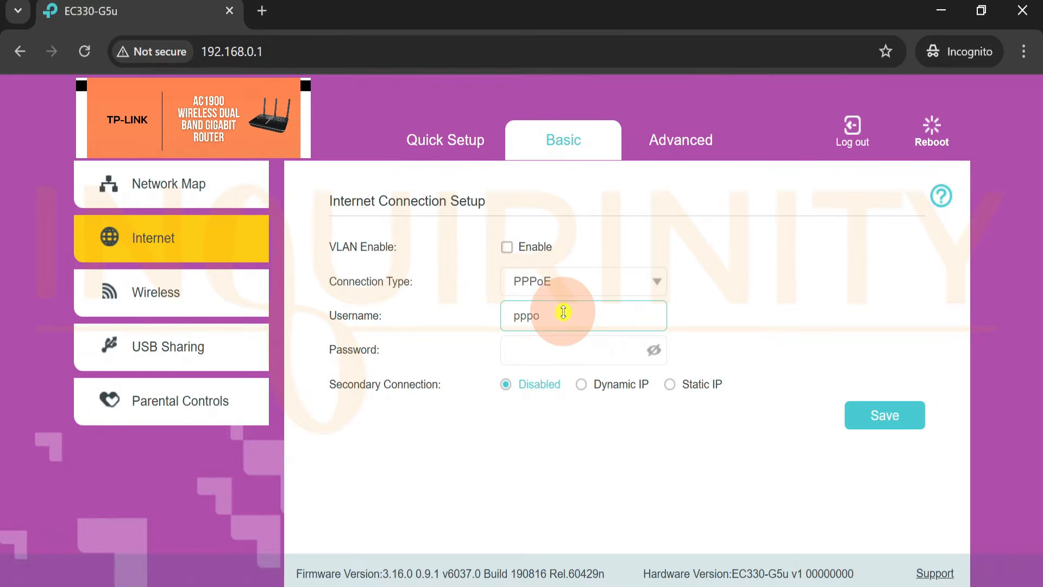
left_click(564, 350)
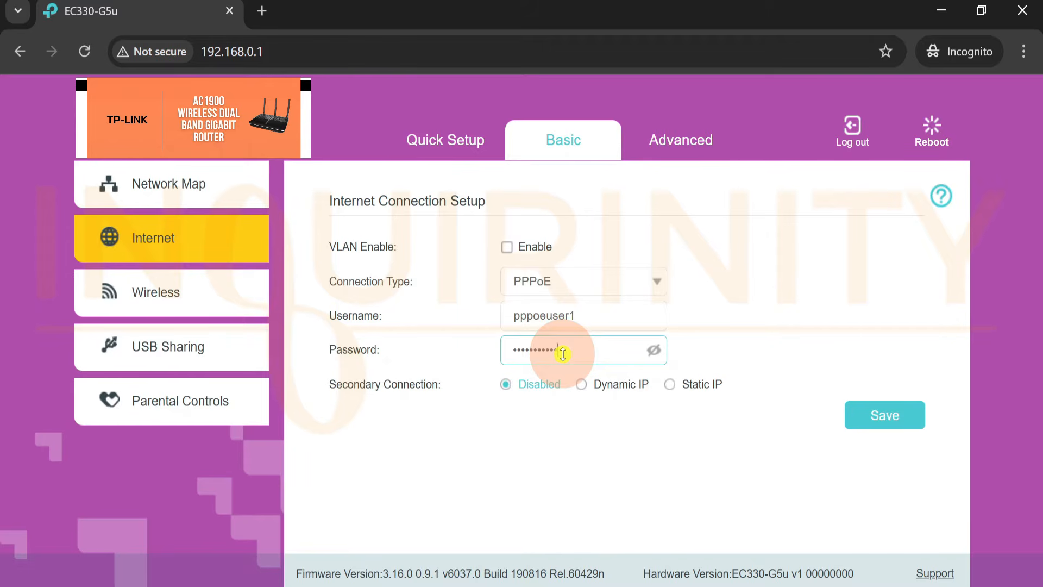
left_click(653, 349)
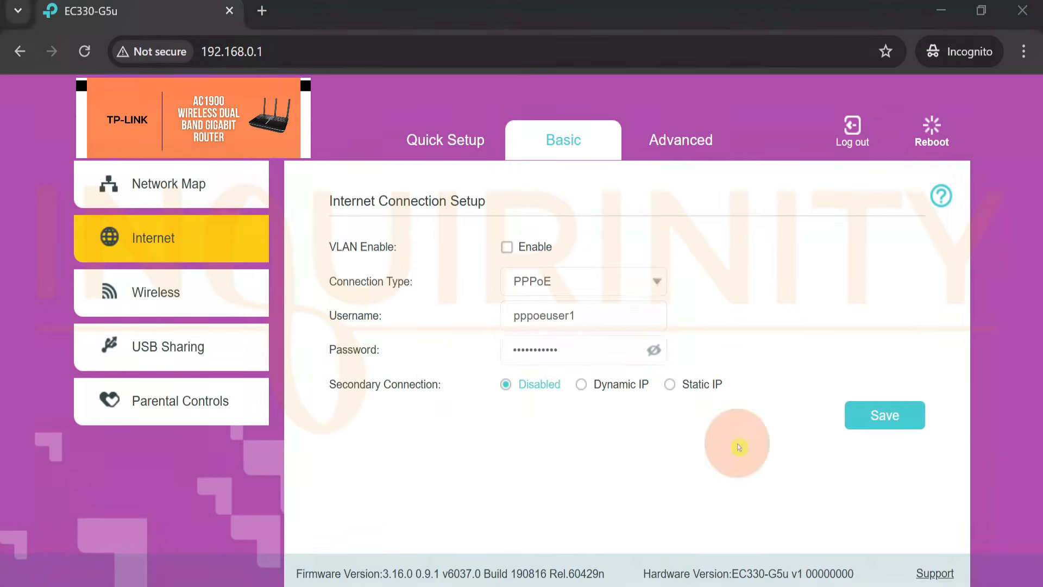
Save the PPPoE internet connection settings and return to the network map.
left_click(888, 423)
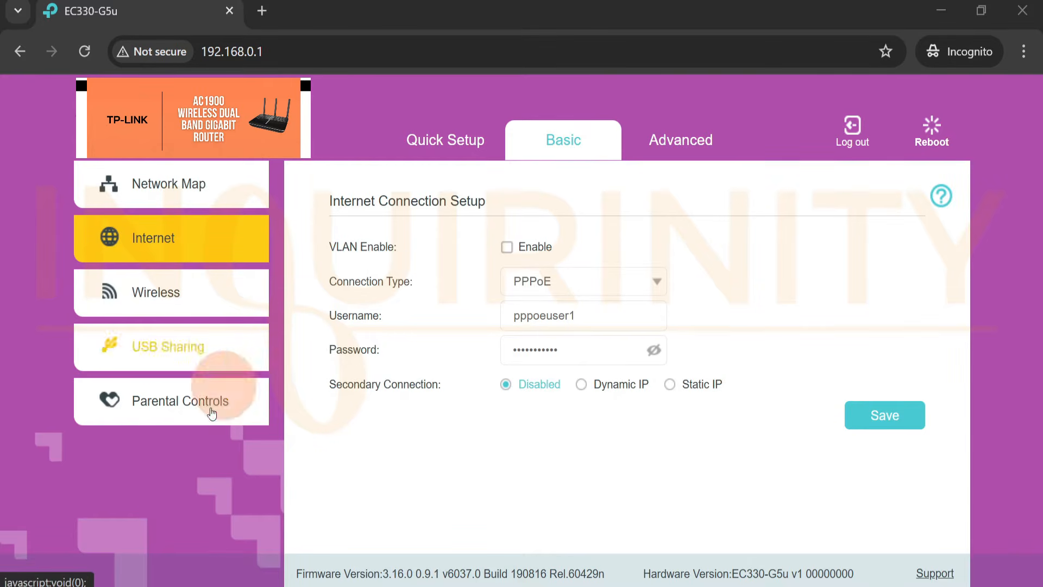
left_click(879, 415)
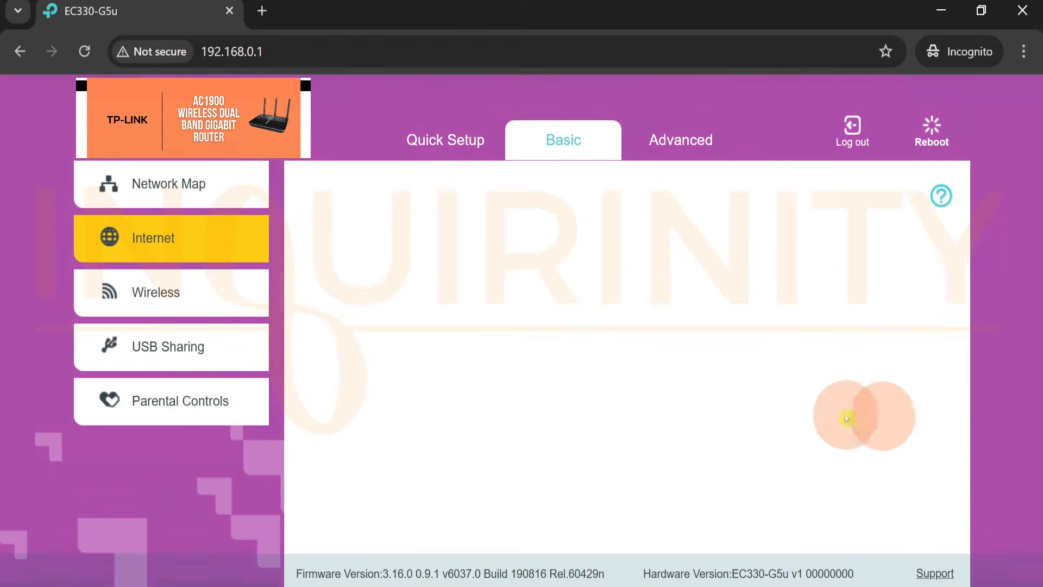
left_click(161, 194)
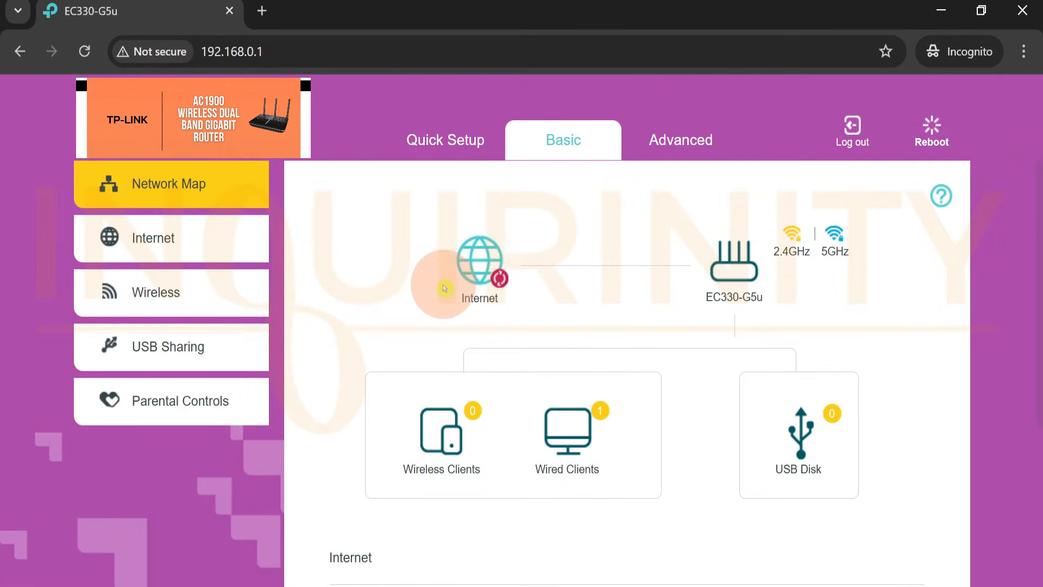
Check the internet status, connection type, IP address, DNS server and gateway in the network map's Internet details.
scroll(395, 315, "down", 4)
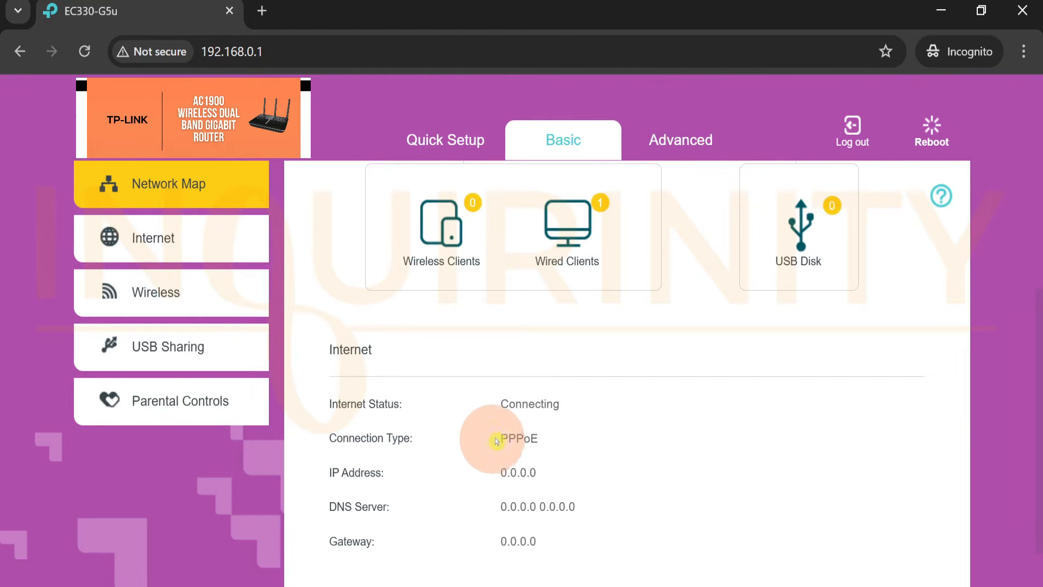
scroll(539, 387, "up", 4)
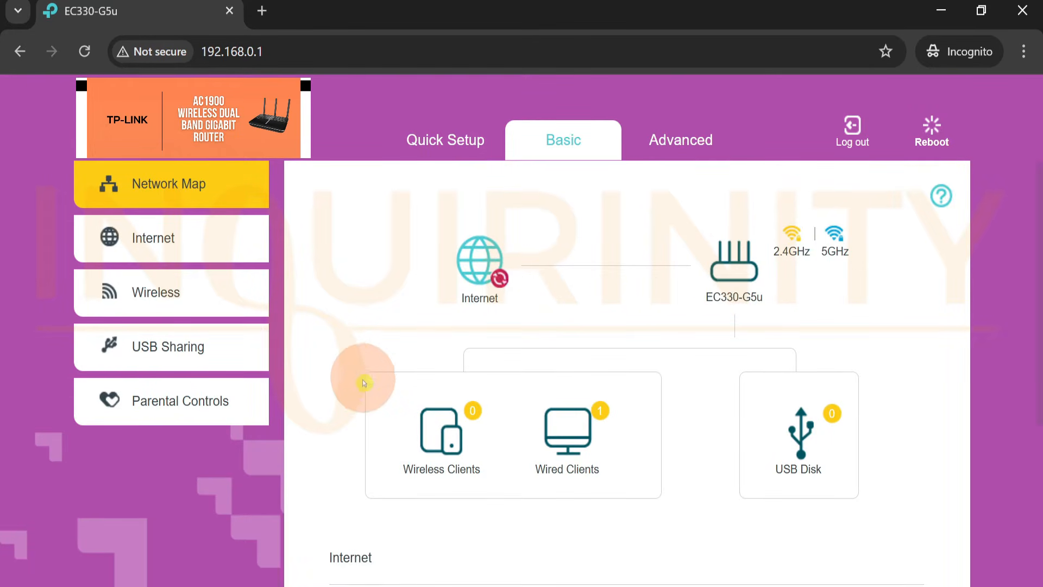
scroll(359, 391, "down", 4)
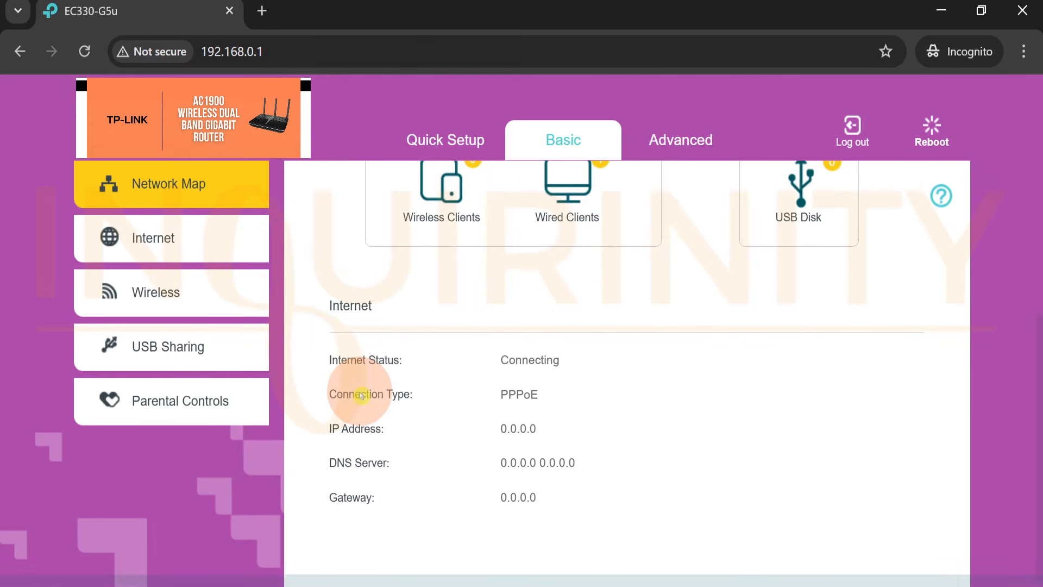
scroll(613, 353, "up", 4)
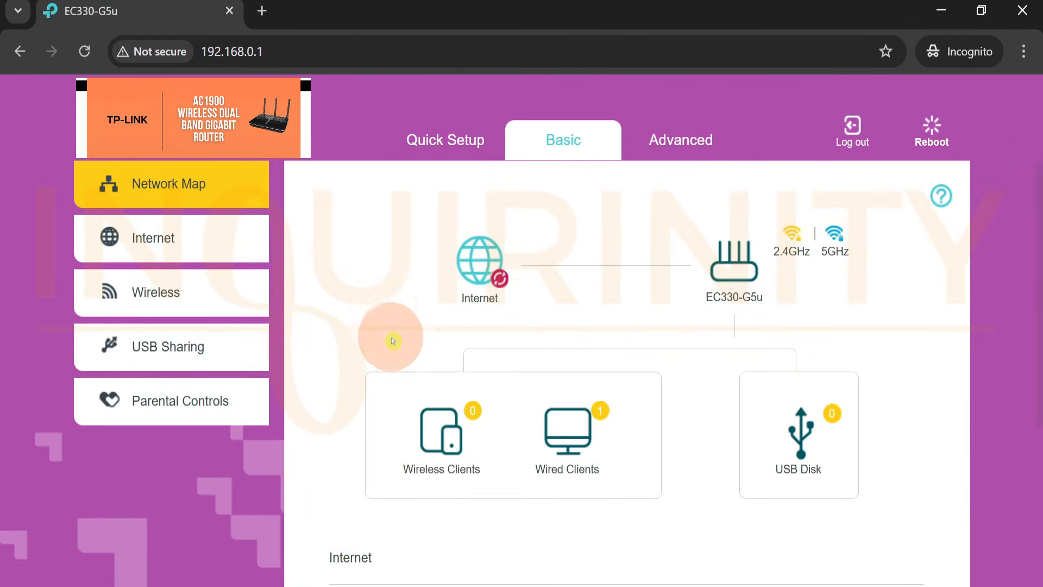
scroll(326, 418, "down", 3)
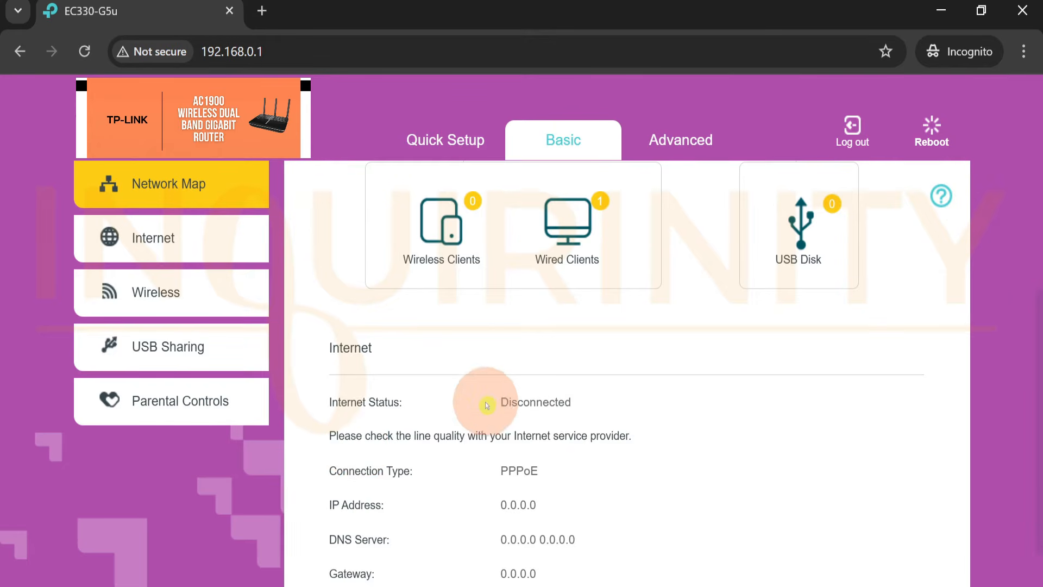
scroll(473, 391, "up", 3)
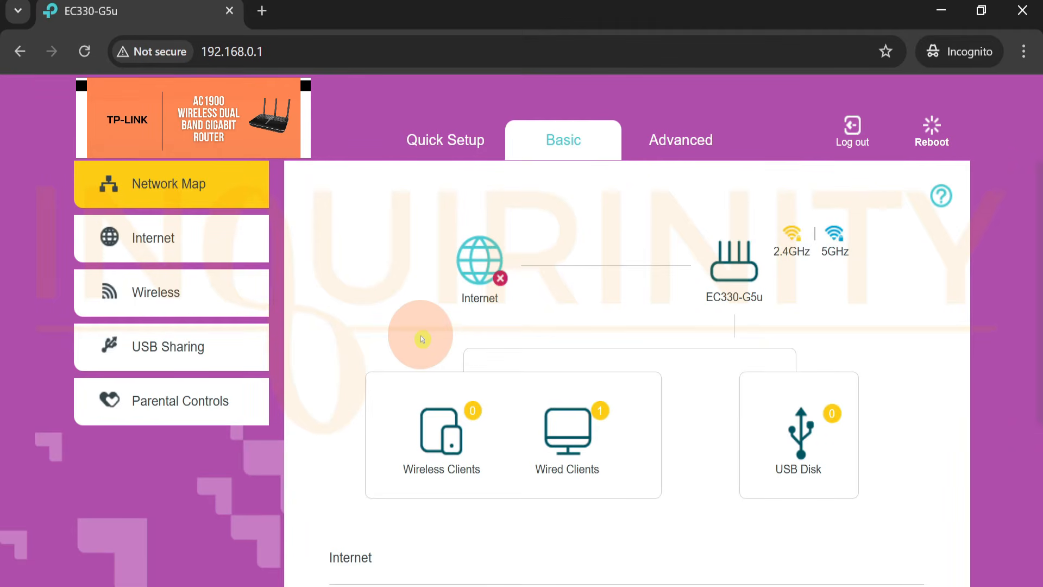
scroll(467, 239, "down", 1)
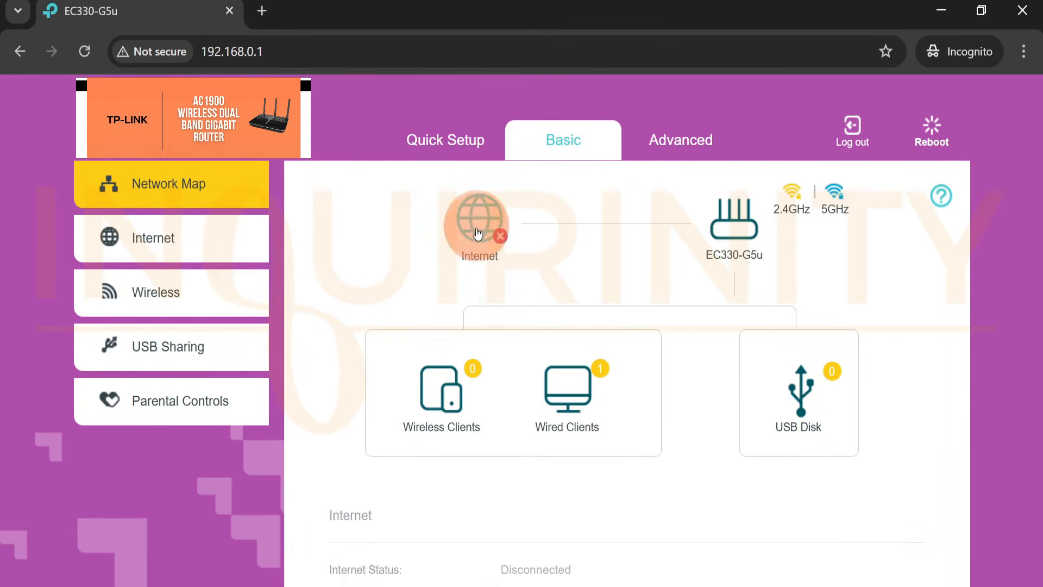
Select the Internet node on the network map and recheck its PPPoE connection status and assigned addresses.
left_click(477, 233)
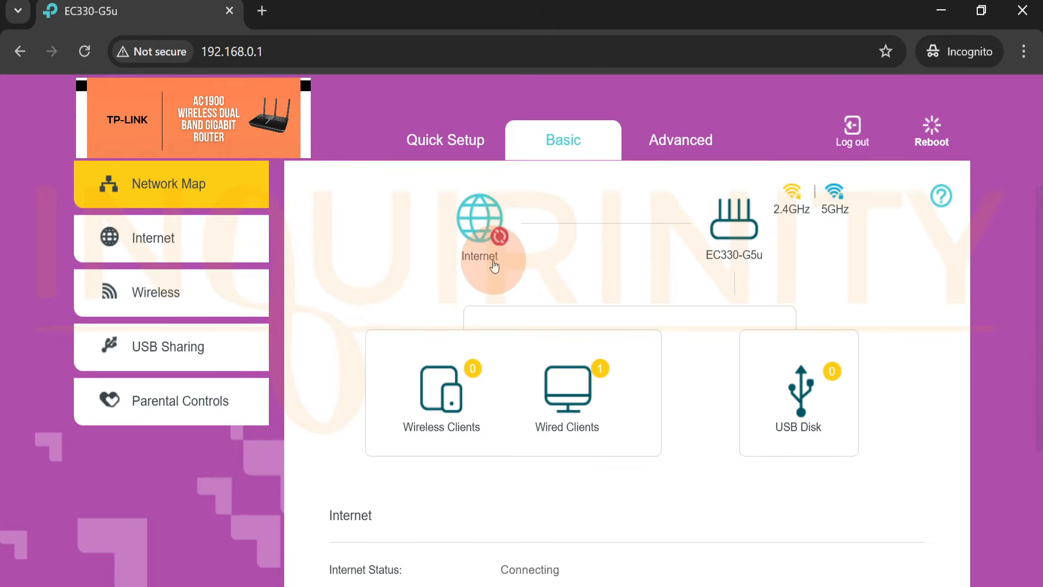
scroll(396, 387, "down", 4)
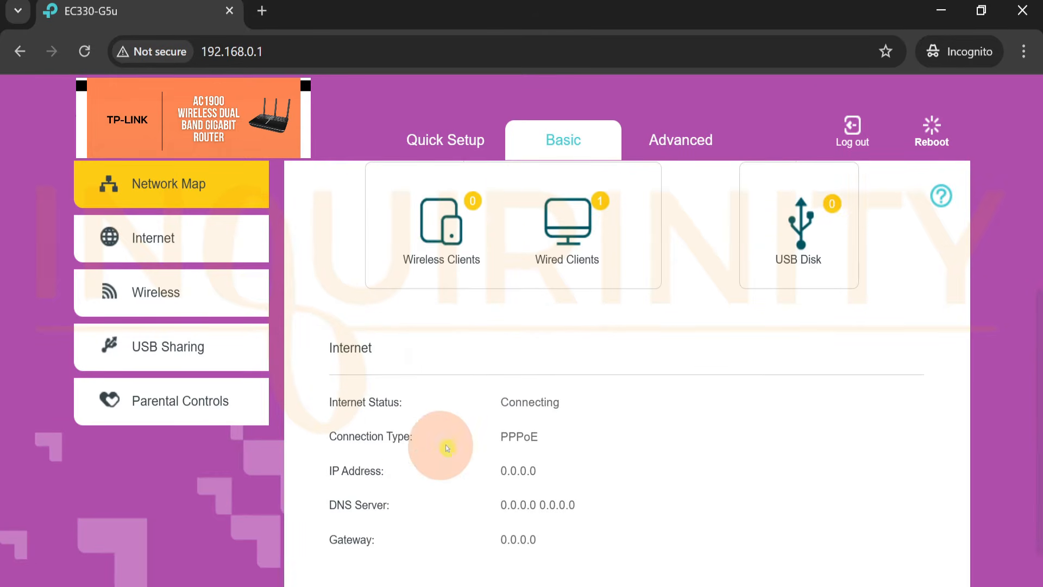
scroll(496, 458, "down", 2)
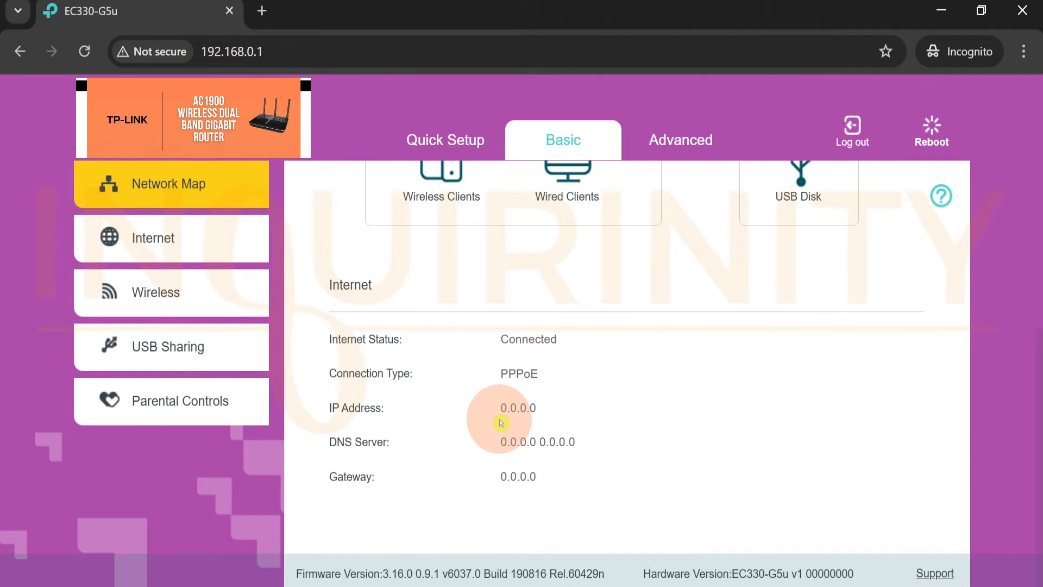
scroll(501, 422, "up", 5)
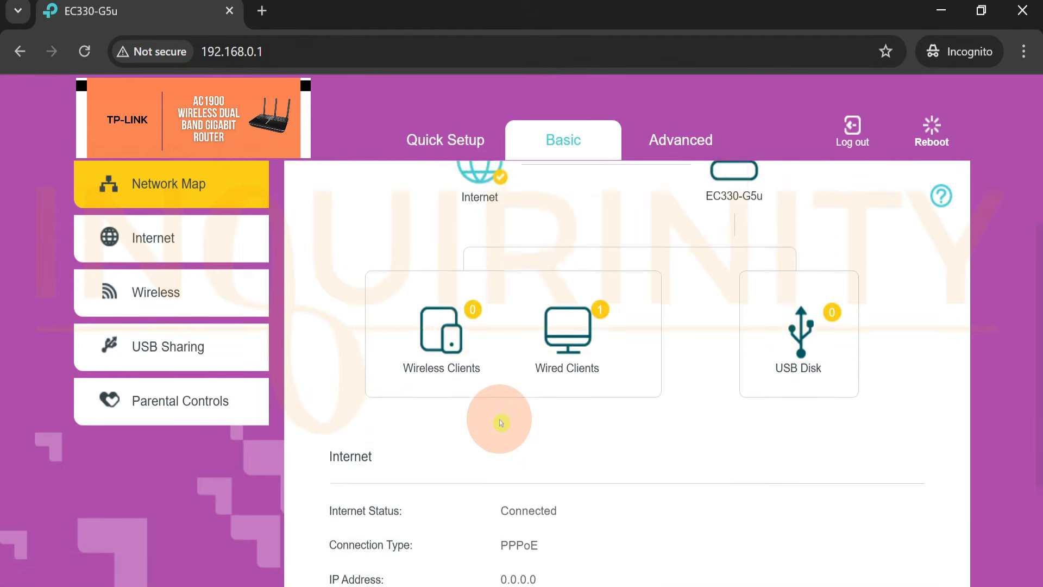
scroll(322, 360, "down", 5)
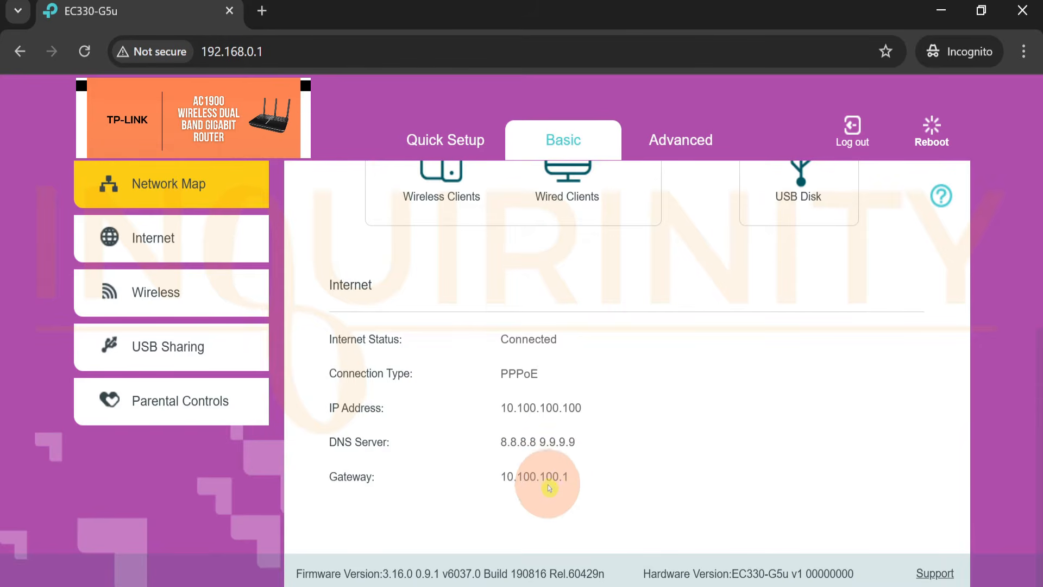
scroll(530, 315, "up", 5)
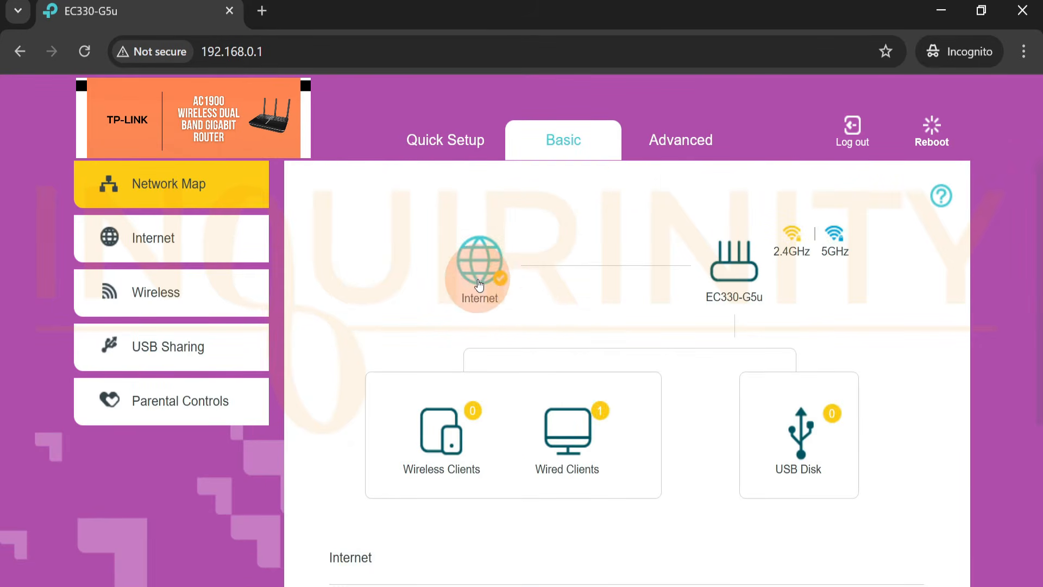
scroll(431, 379, "down", 5)
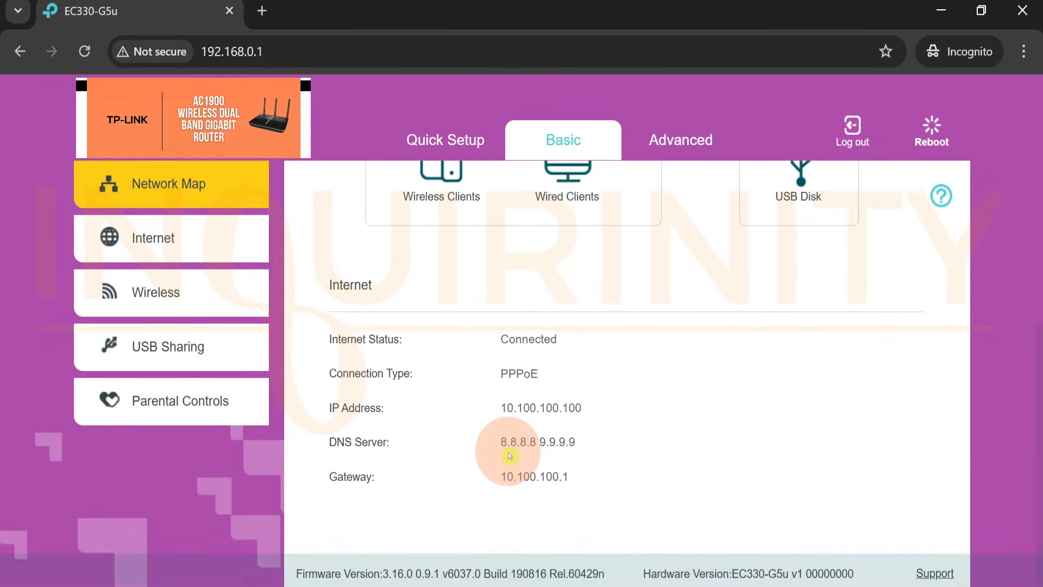
scroll(509, 455, "up", 5)
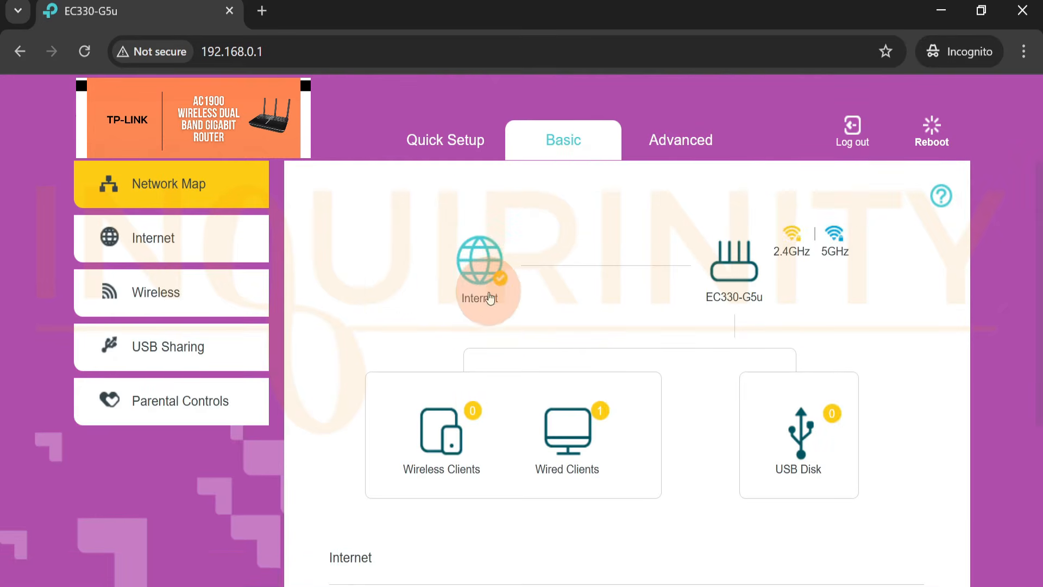
Set the secondary connection of the PPPoE internet setup to Dynamic IP and save the settings.
left_click(496, 296)
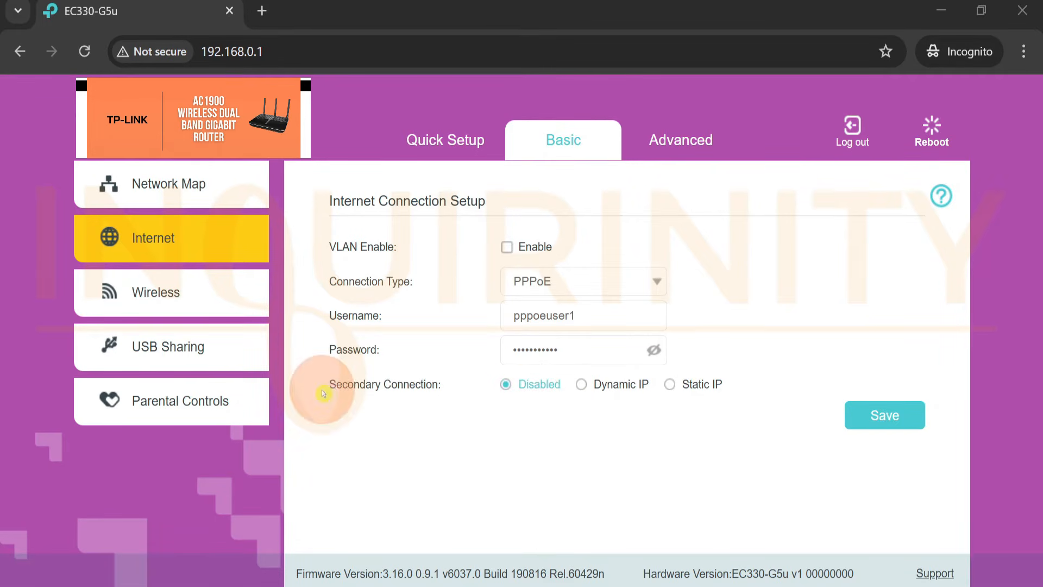
left_click(584, 389)
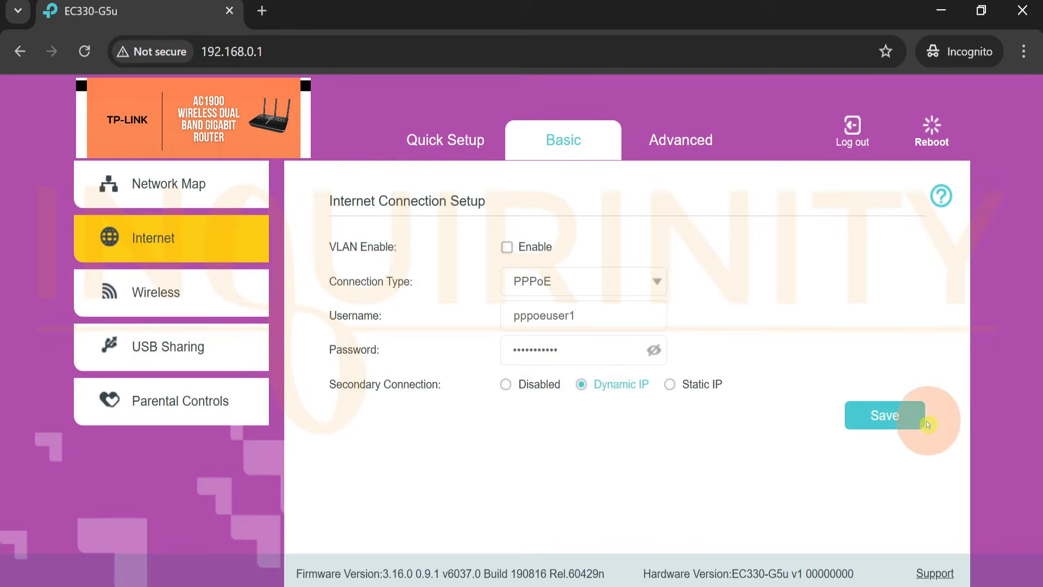
left_click(899, 415)
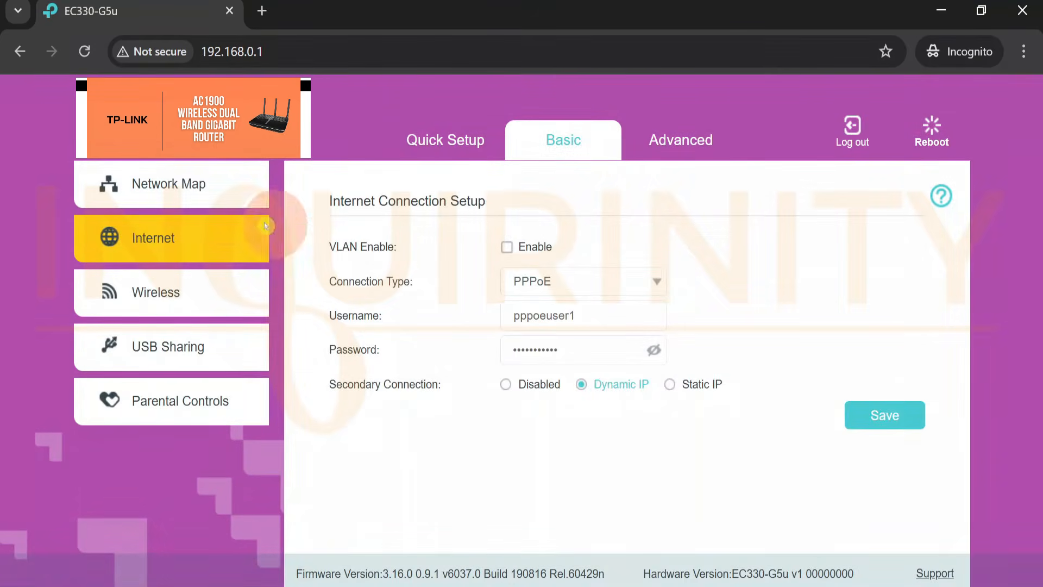
Return to the network map and review the internet status, IP address, DNS server and gateway with the new secondary connection.
left_click(174, 188)
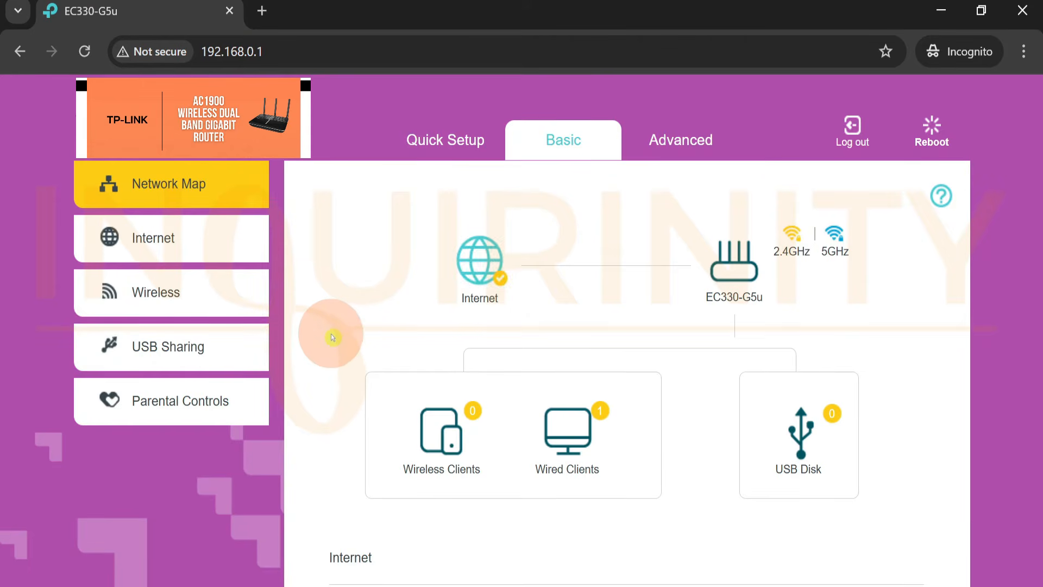
scroll(333, 337, "down", 5)
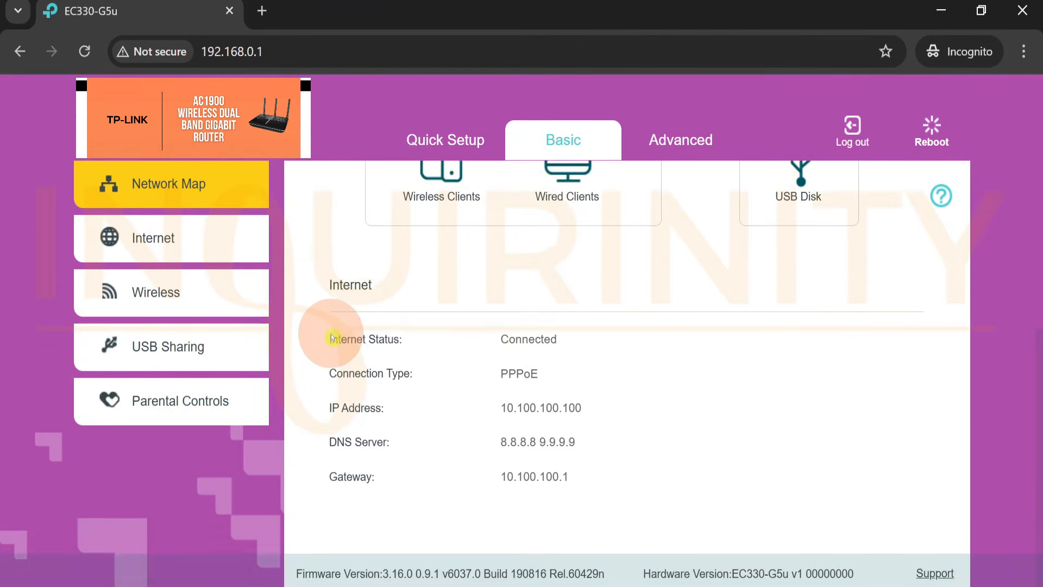
scroll(334, 335, "up", 5)
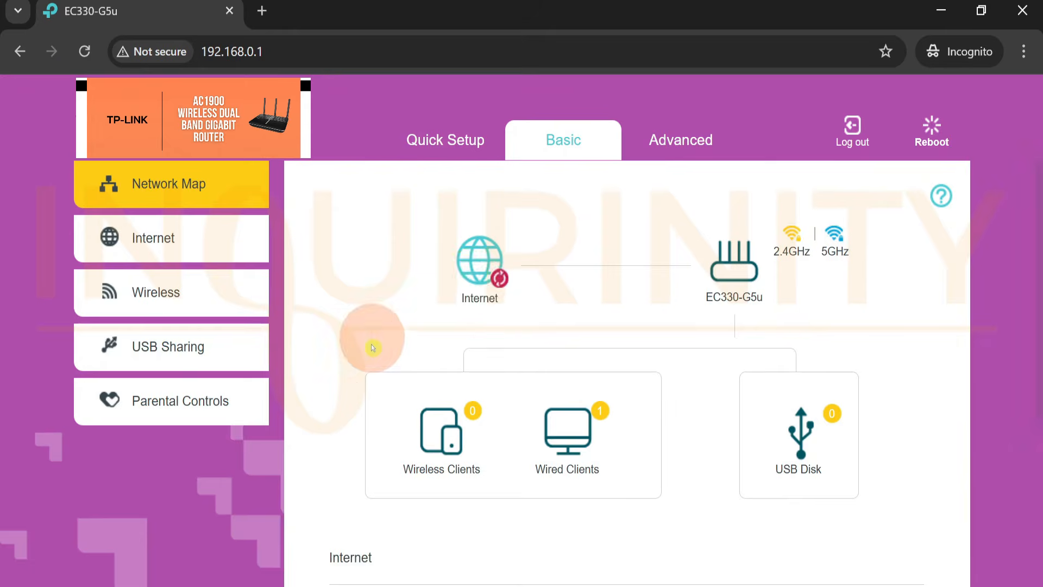
scroll(345, 384, "down", 4)
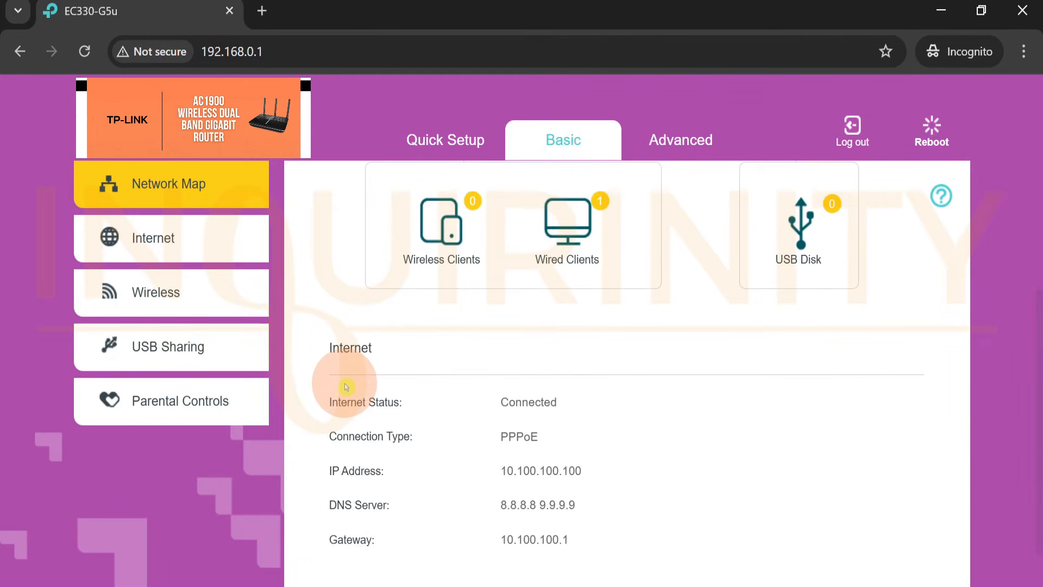
scroll(524, 439, "down", 1)
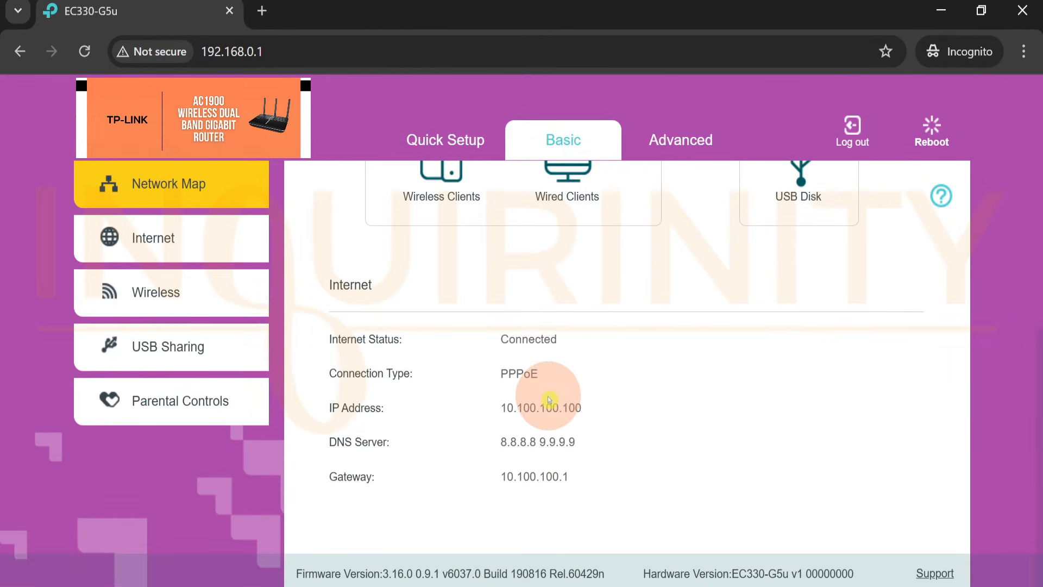
scroll(549, 399, "up", 4)
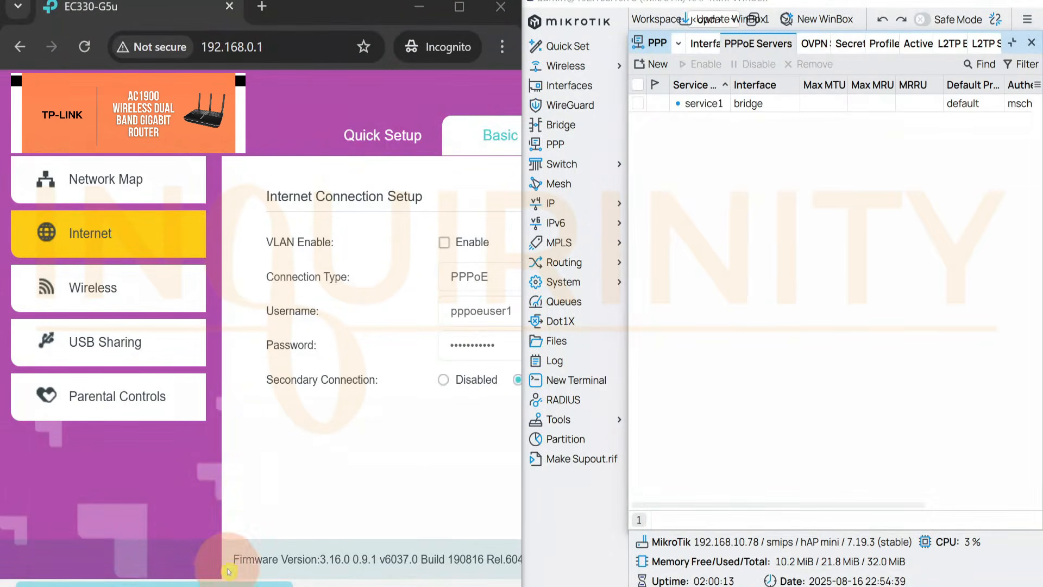
Reopen the network map in the half-width browser window and verify the PPPoE internet status and addresses.
left_click_drag(217, 584, 259, 583)
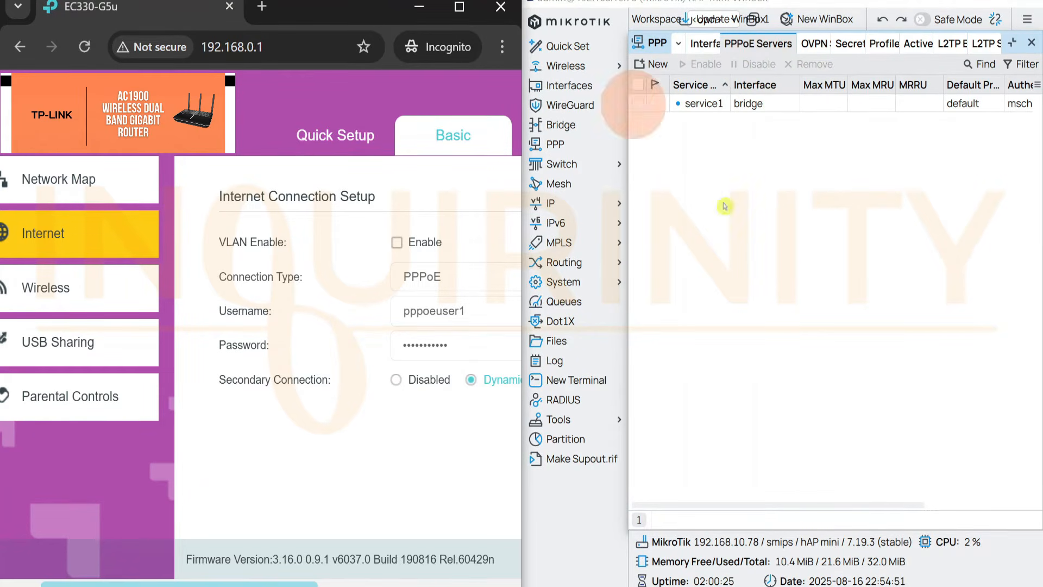
left_click_drag(275, 584, 247, 583)
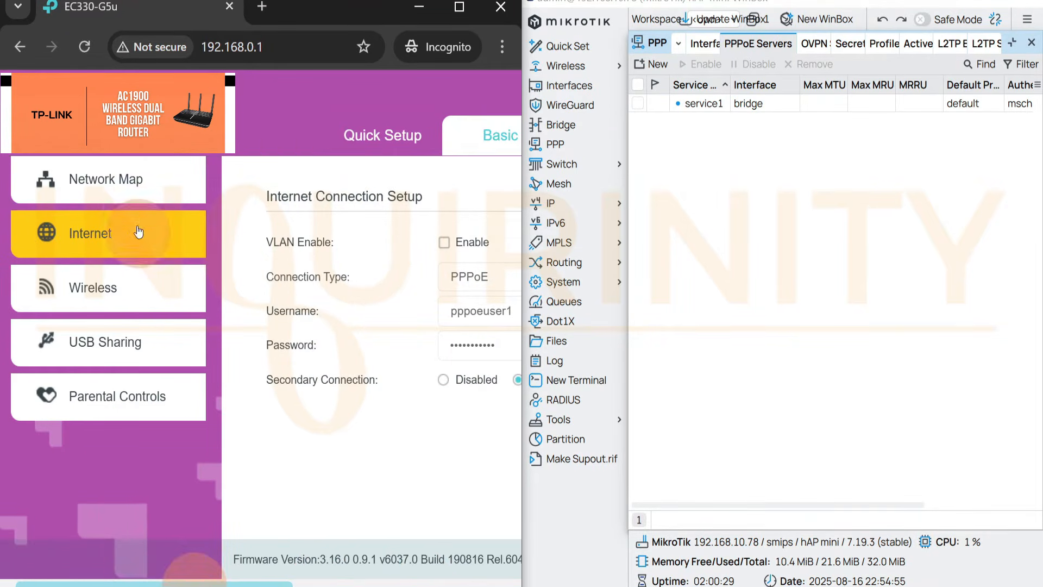
left_click(122, 187)
scroll(299, 368, "down", 2)
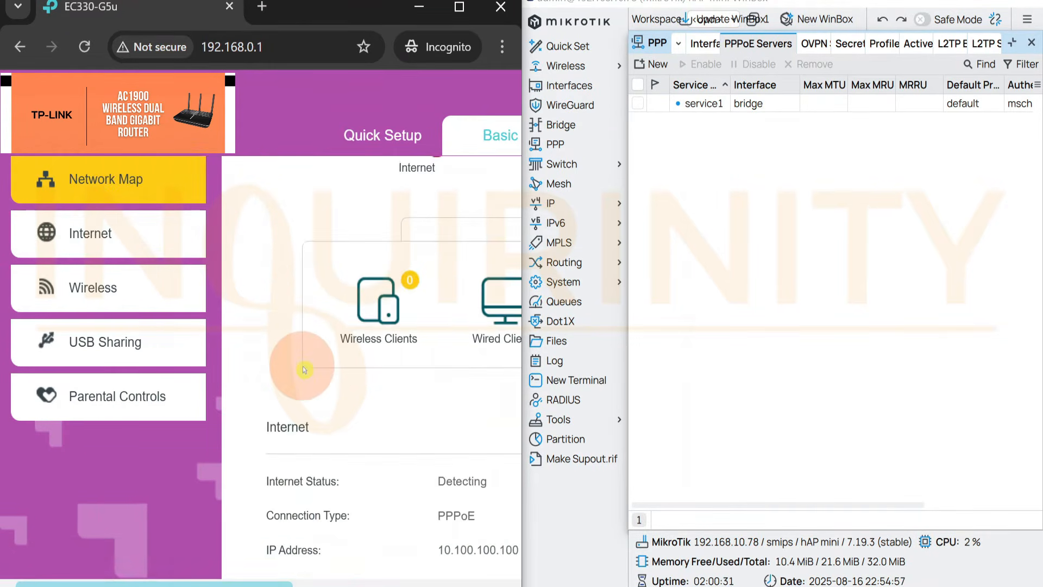
scroll(304, 370, "down", 1)
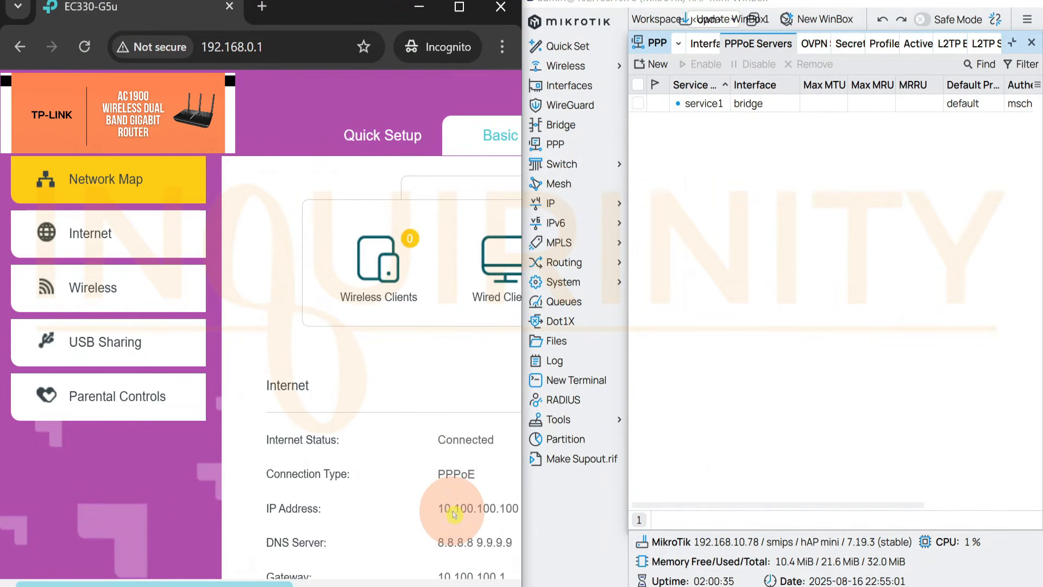
scroll(454, 514, "up", 4)
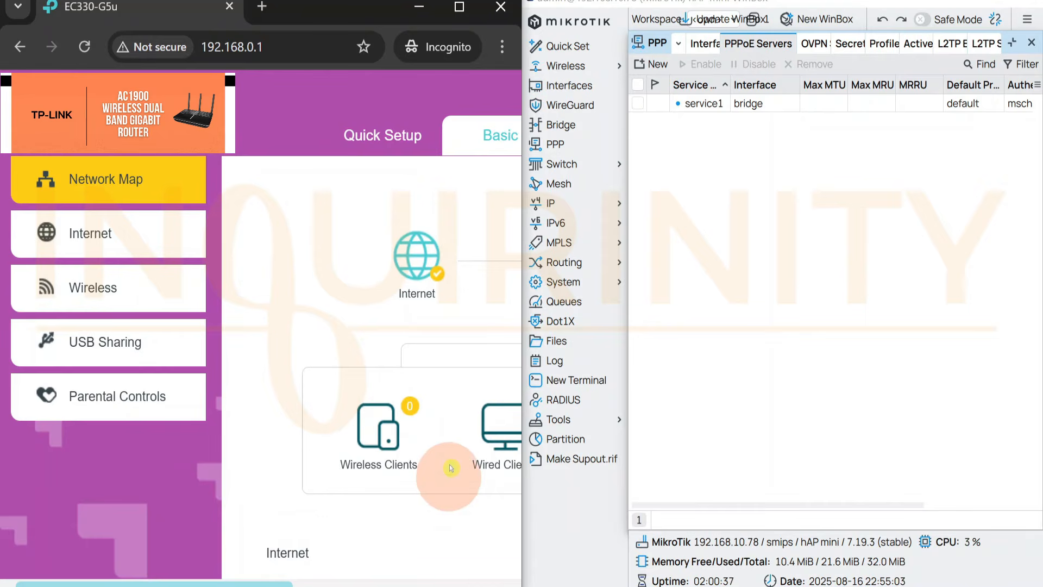
Switch to WinBox, select the PPPoE server service1 and show the active PPP connections.
left_click(718, 107)
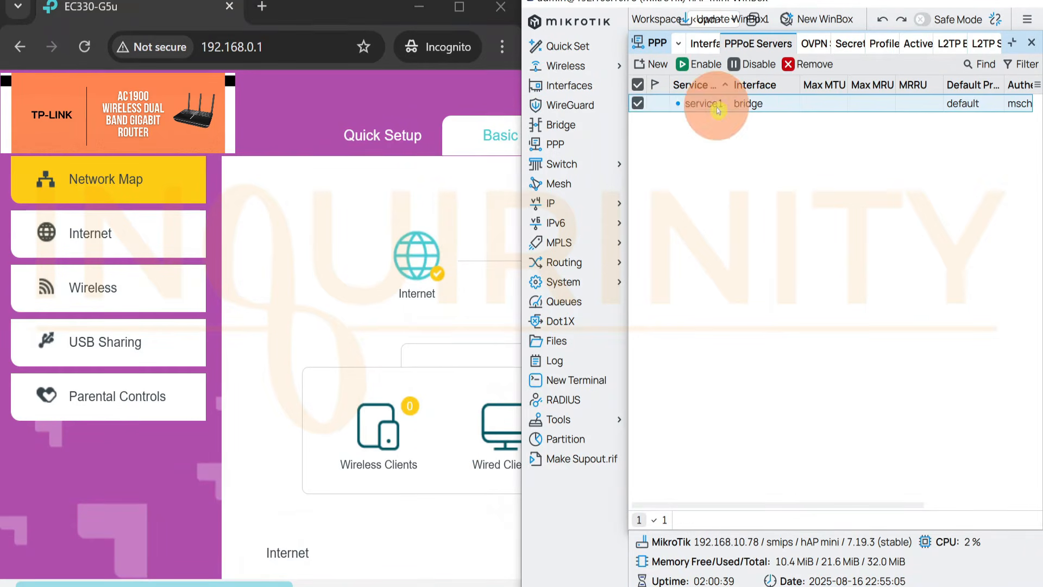
left_click(753, 62)
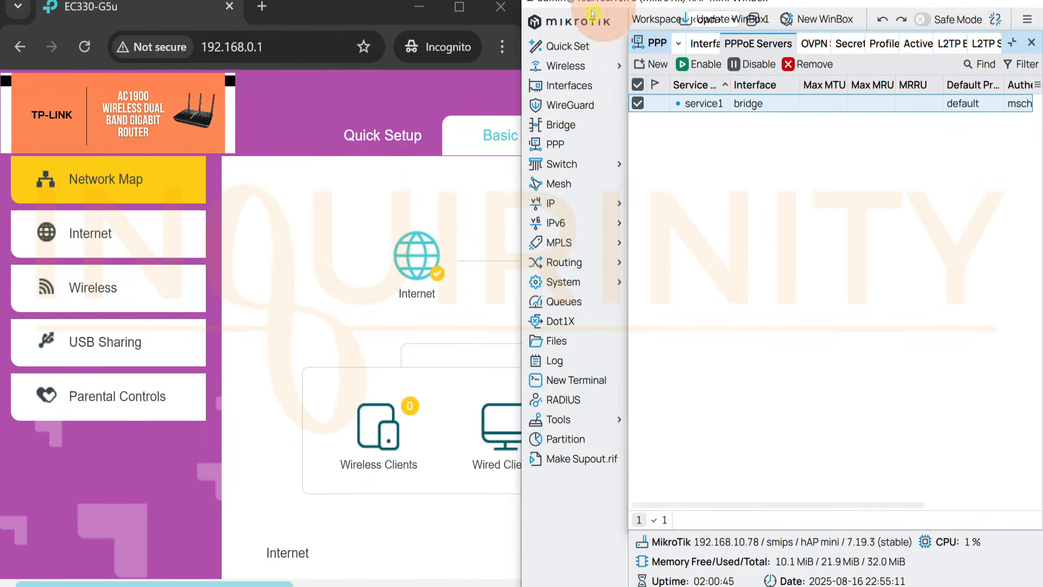
left_click(938, 51)
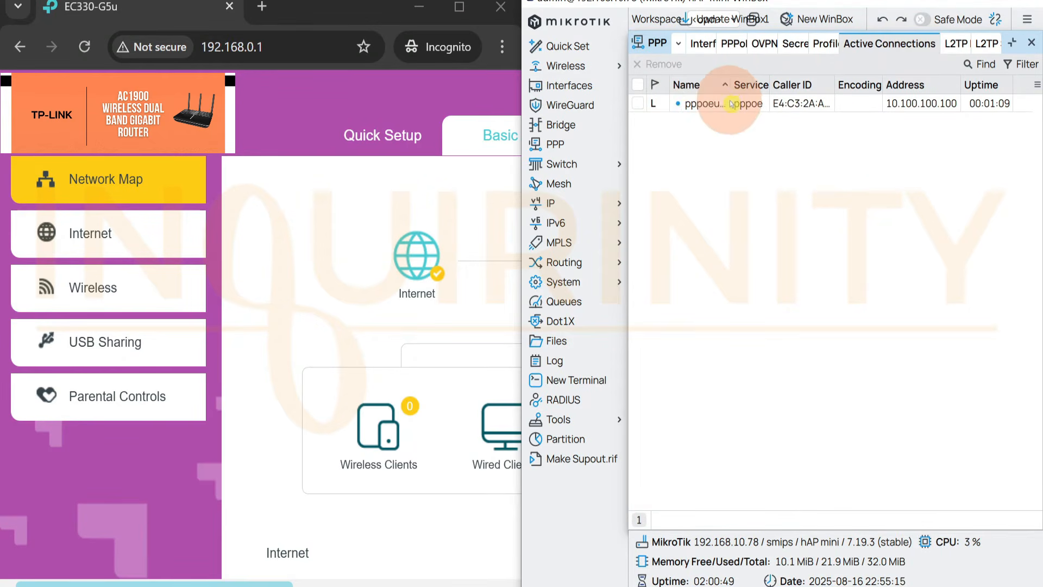
Widen the name column of the active PPP connections, disable the PPPoE server service1 and show the active connections again.
left_click_drag(732, 81, 795, 80)
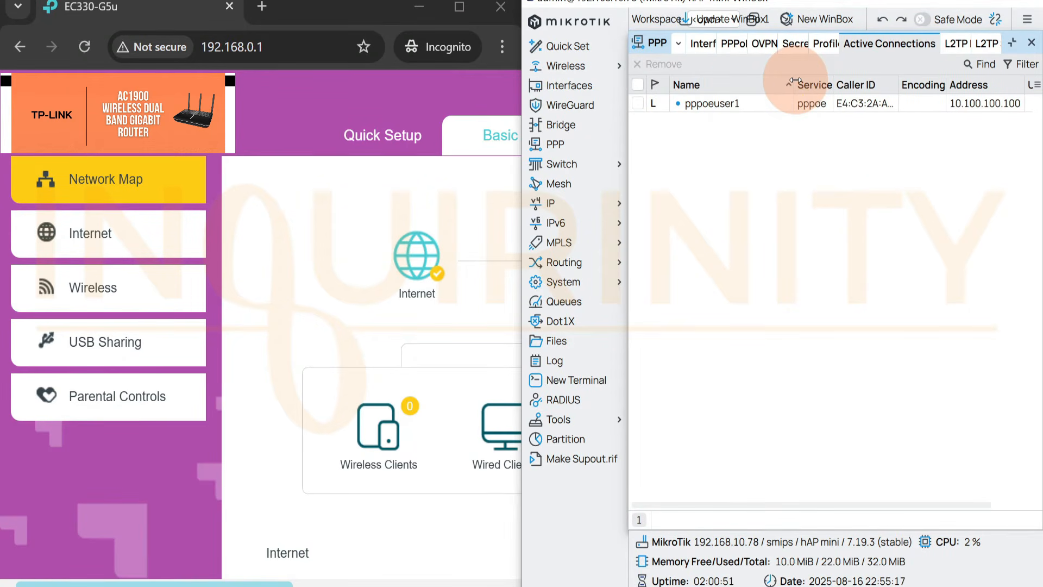
left_click(736, 43)
left_click(698, 104)
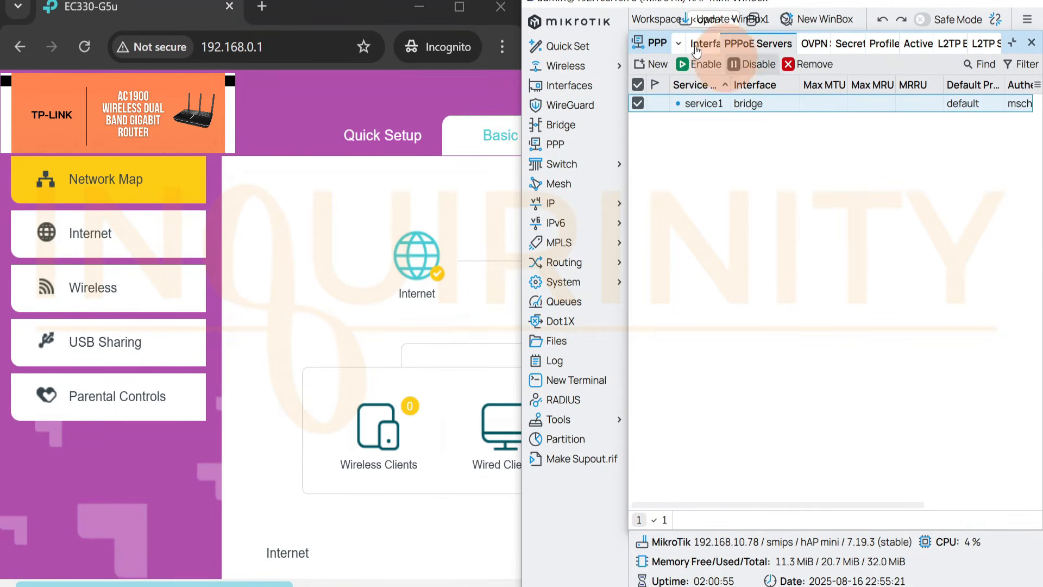
left_click(767, 64)
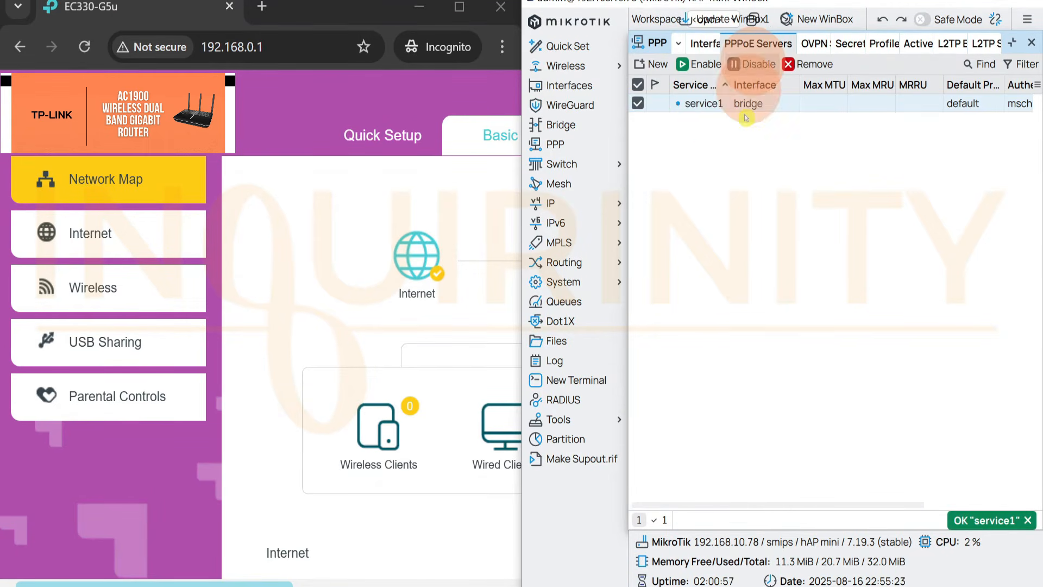
left_click(919, 44)
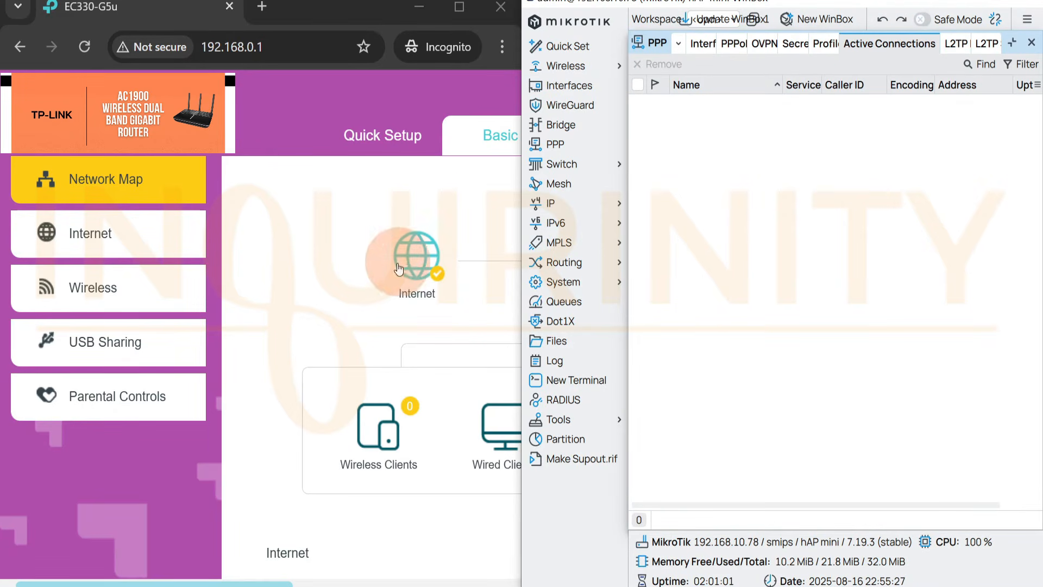
Examine the router's network map and its internet status, IP address, DNS server and gateway with the PPPoE server disabled.
scroll(349, 319, "down", 5)
scroll(420, 332, "up", 1)
scroll(419, 332, "up", 4)
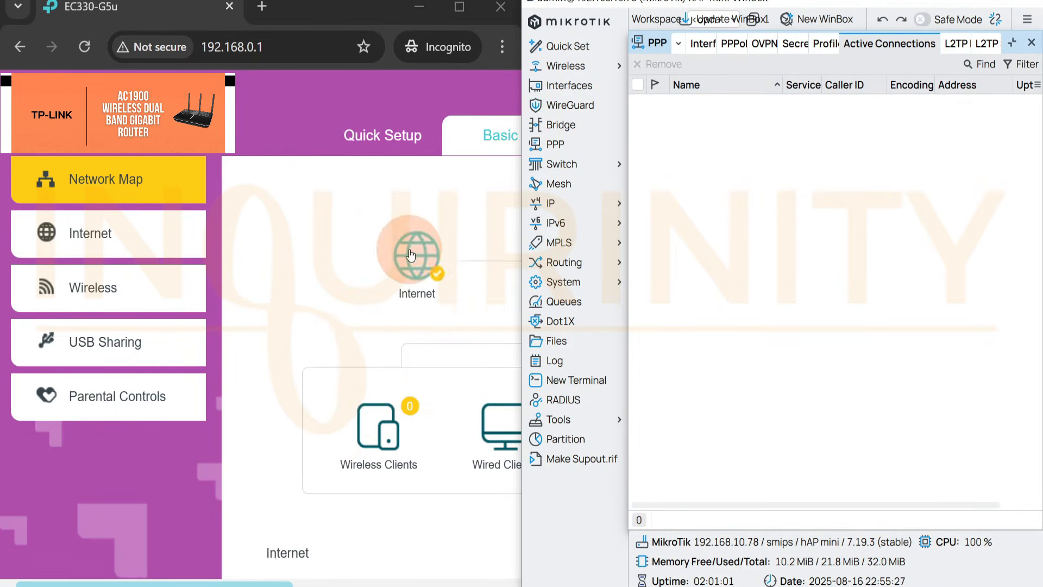
scroll(310, 270, "down", 5)
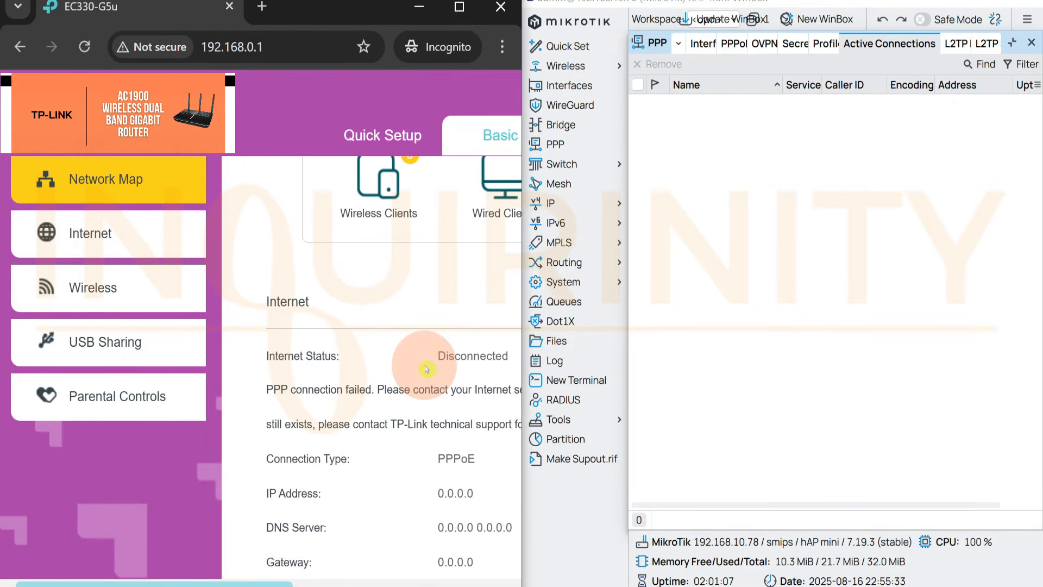
scroll(426, 369, "down", 1)
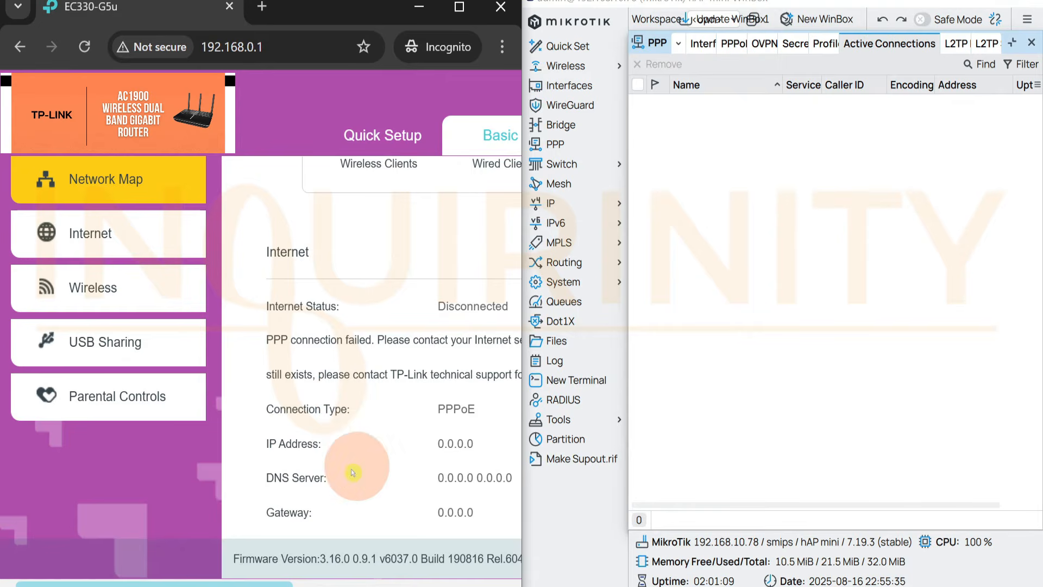
left_click_drag(256, 582, 376, 582)
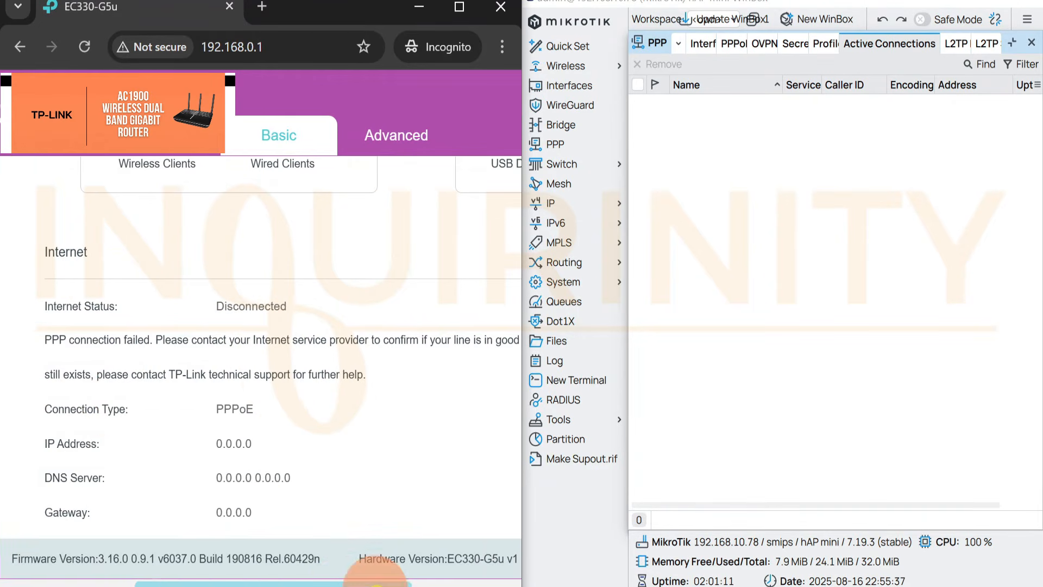
scroll(253, 460, "up", 5)
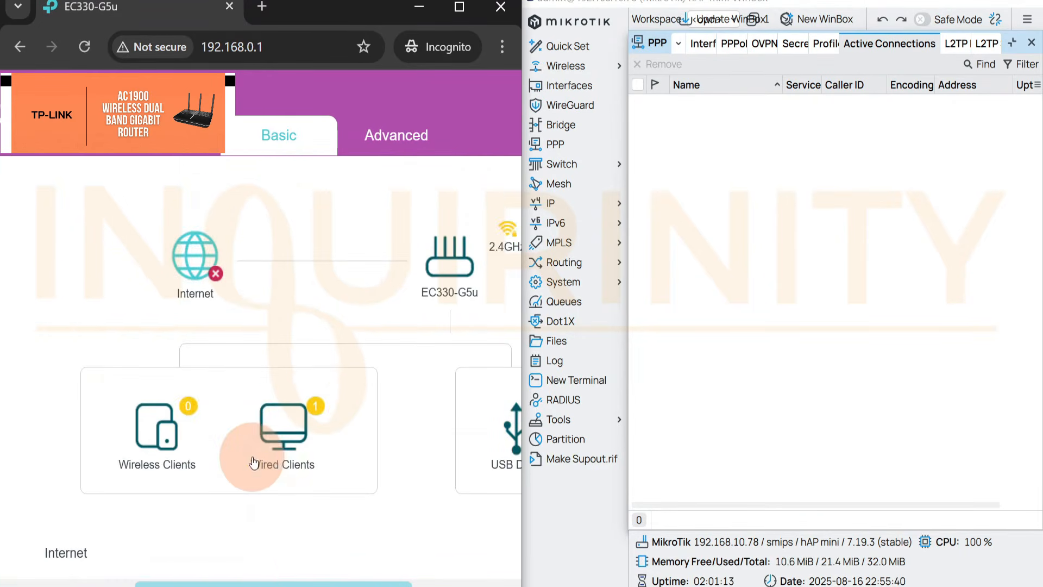
Open the router's internet connection setup and review the PPPoE and secondary connection settings.
left_click_drag(248, 583, 131, 582)
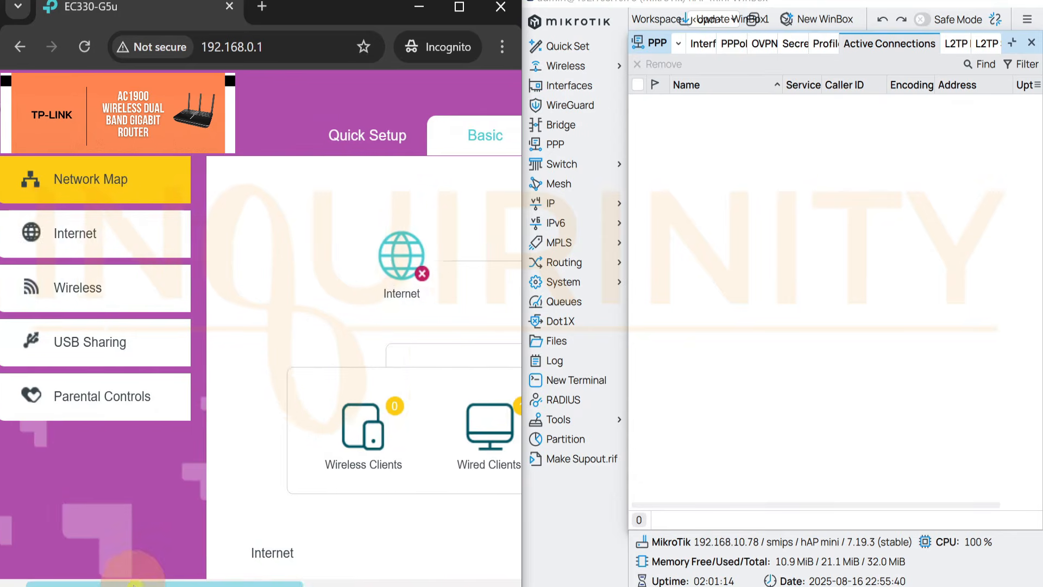
left_click(108, 233)
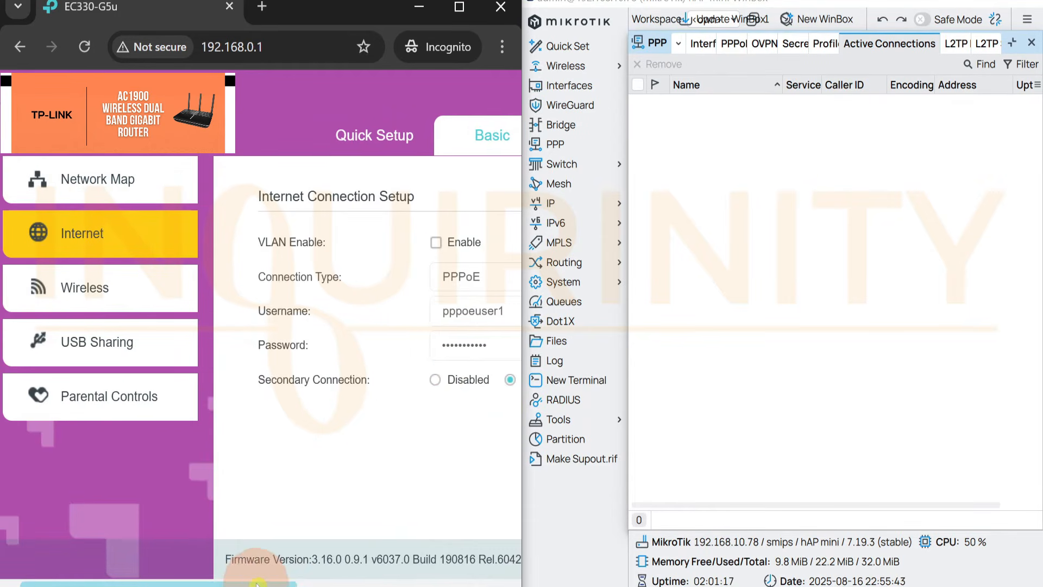
left_click_drag(256, 584, 328, 584)
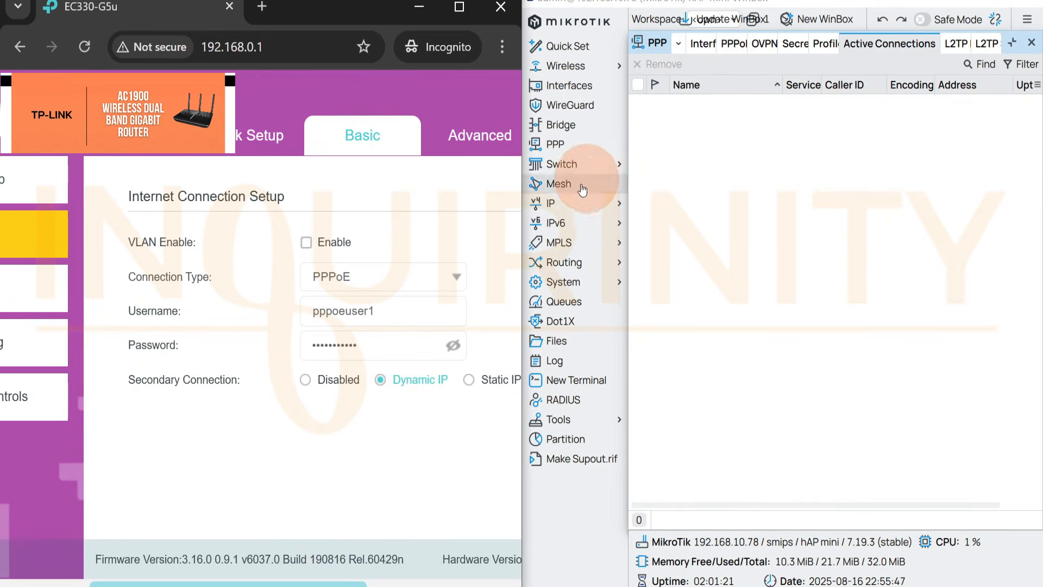
Open the MikroTik's DHCP server list in WinBox, check the defconf entry on the bridge and close the list.
left_click(586, 203)
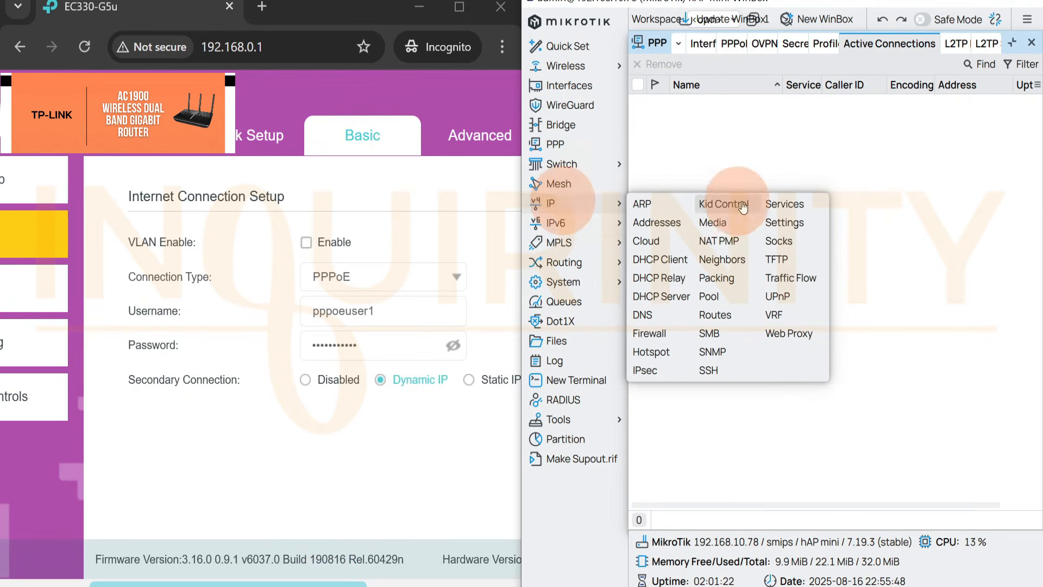
left_click(660, 296)
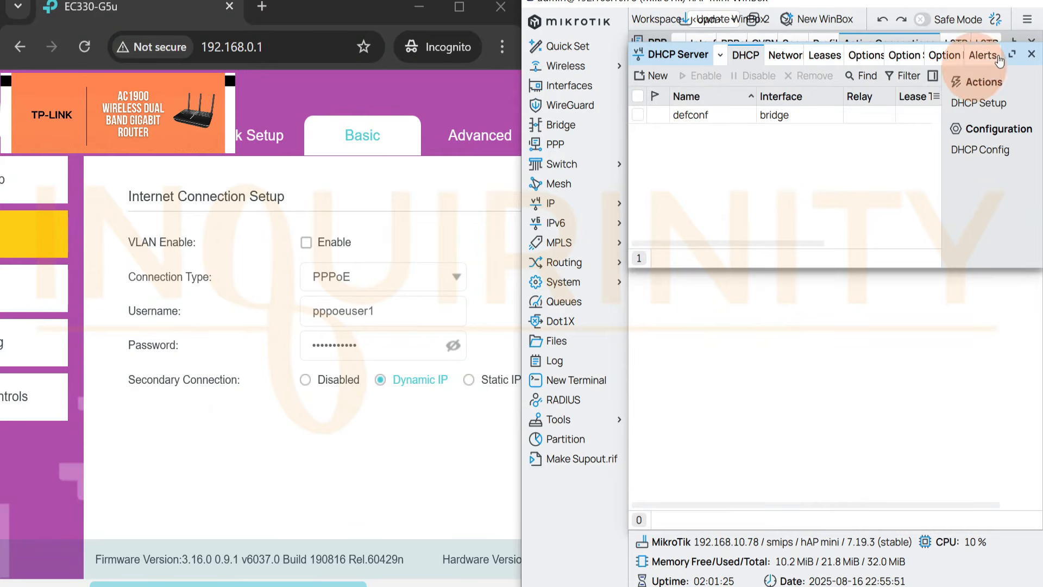
left_click(1030, 54)
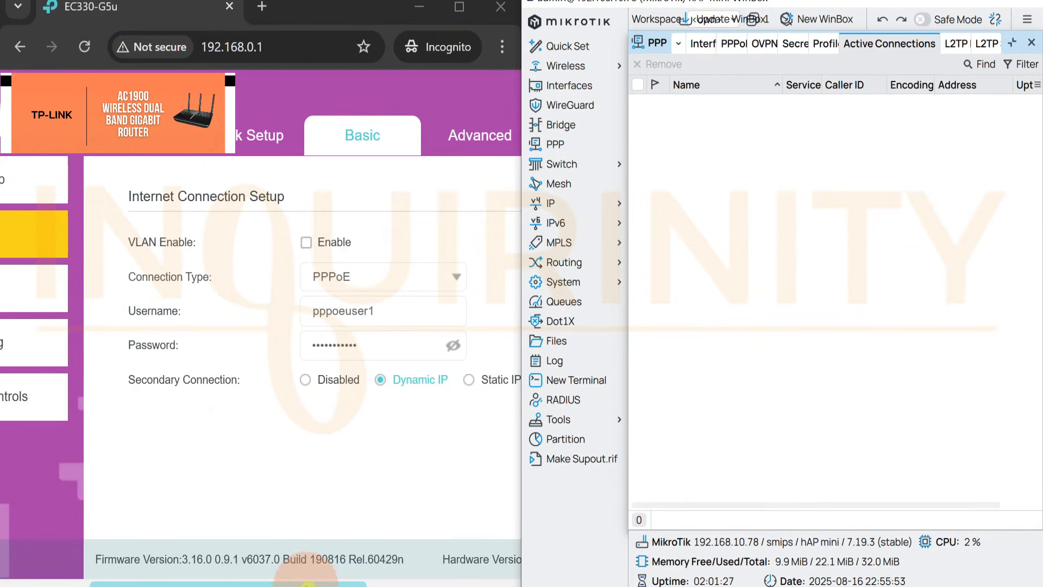
Return to the router's network map and monitor the internet status, IP address, DNS server and gateway during the reconnection attempt.
left_click_drag(308, 584, 233, 584)
left_click(131, 177)
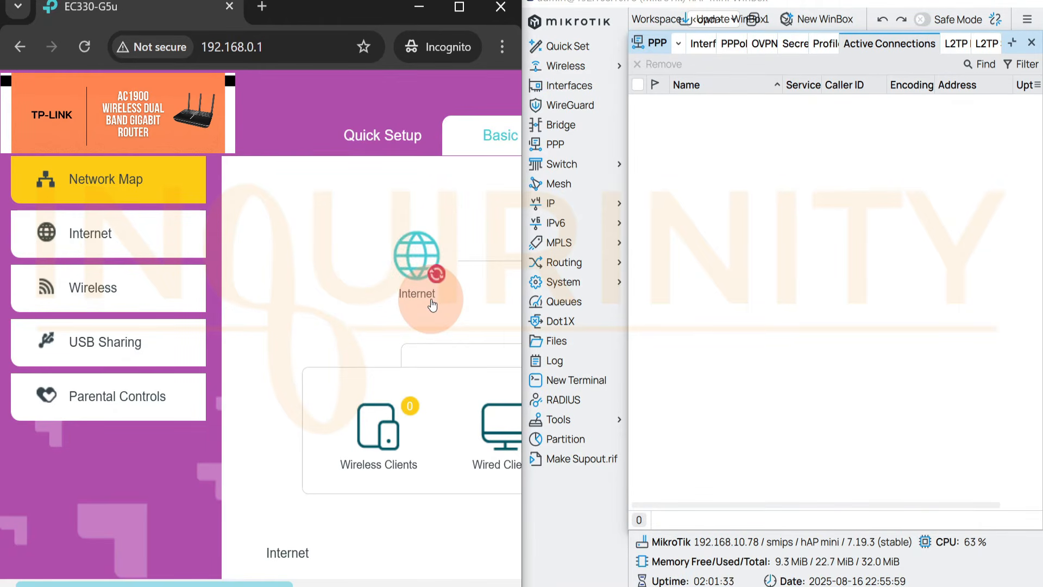
scroll(433, 304, "down", 2)
scroll(353, 391, "down", 3)
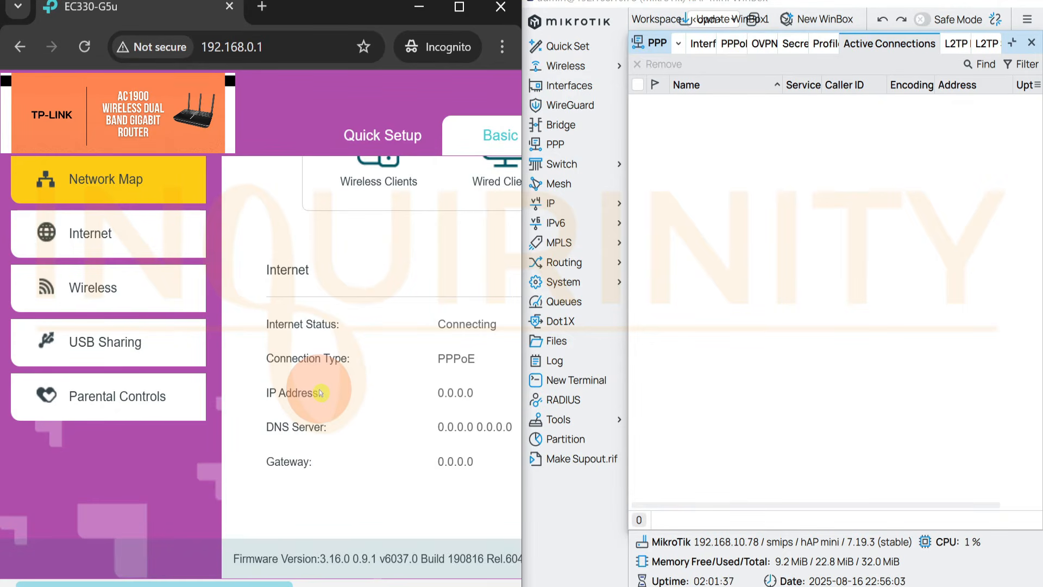
scroll(317, 395, "up", 5)
scroll(294, 456, "down", 4)
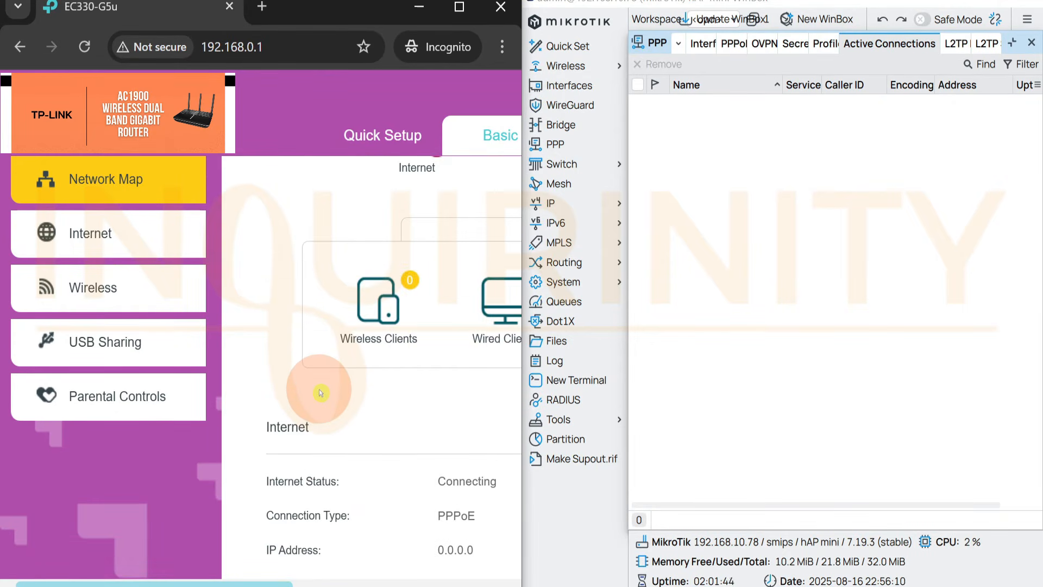
scroll(420, 380, "up", 4)
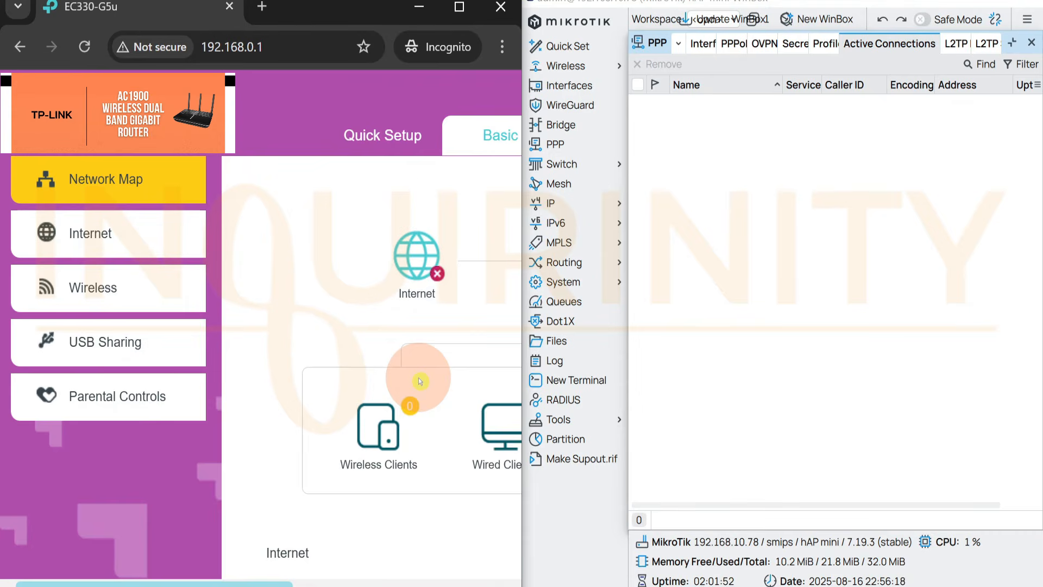
scroll(420, 382, "down", 4)
left_click_drag(245, 570, 339, 571)
left_click_drag(278, 584, 409, 583)
scroll(284, 490, "up", 2)
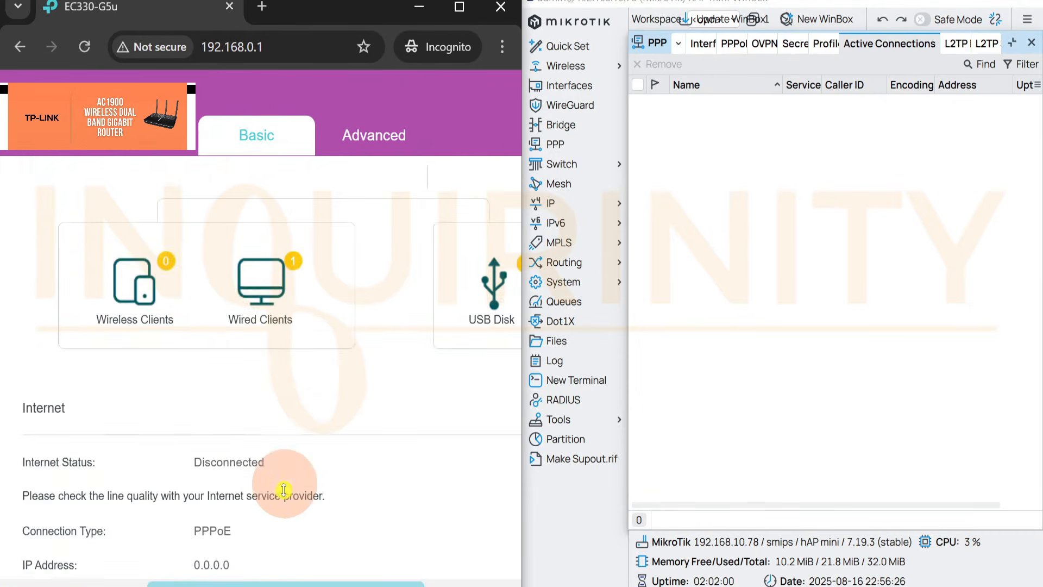
scroll(284, 490, "down", 2)
left_click_drag(233, 583, 157, 584)
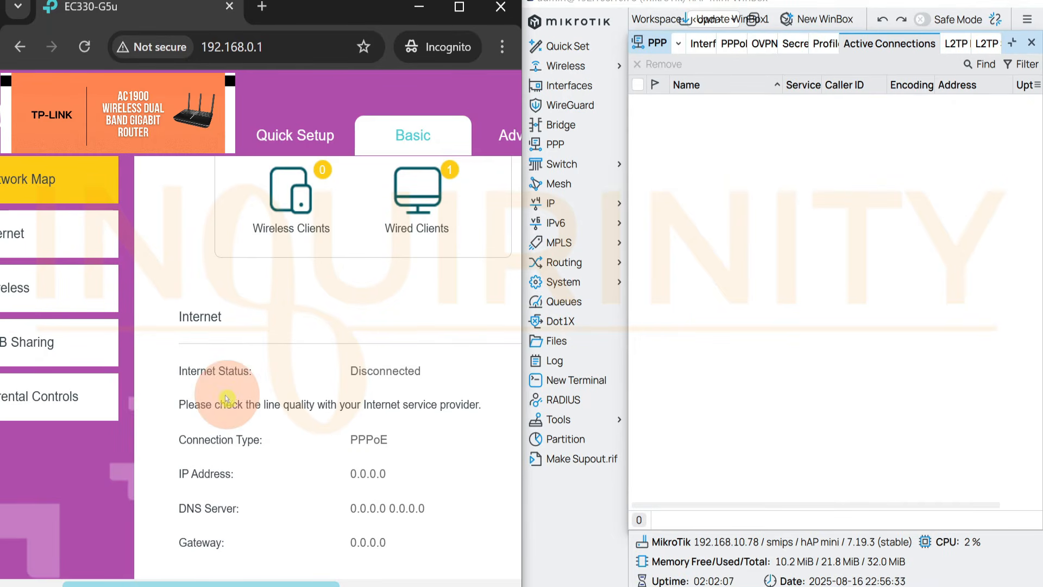
Reopen the internet connection setup and set the PPPoE secondary connection to Static IP.
left_click(34, 246)
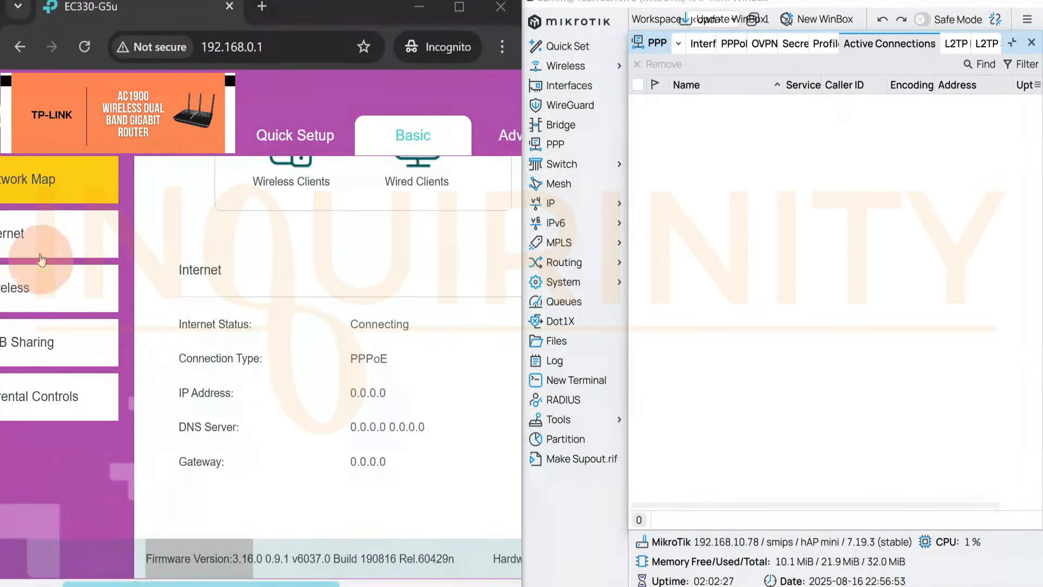
left_click(34, 233)
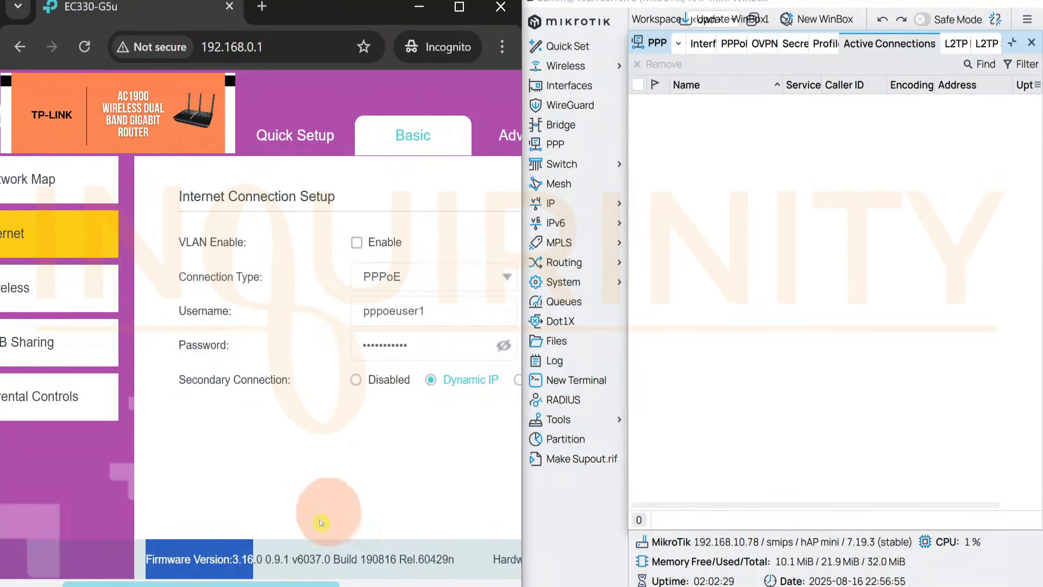
left_click_drag(289, 583, 377, 582)
left_click(364, 380)
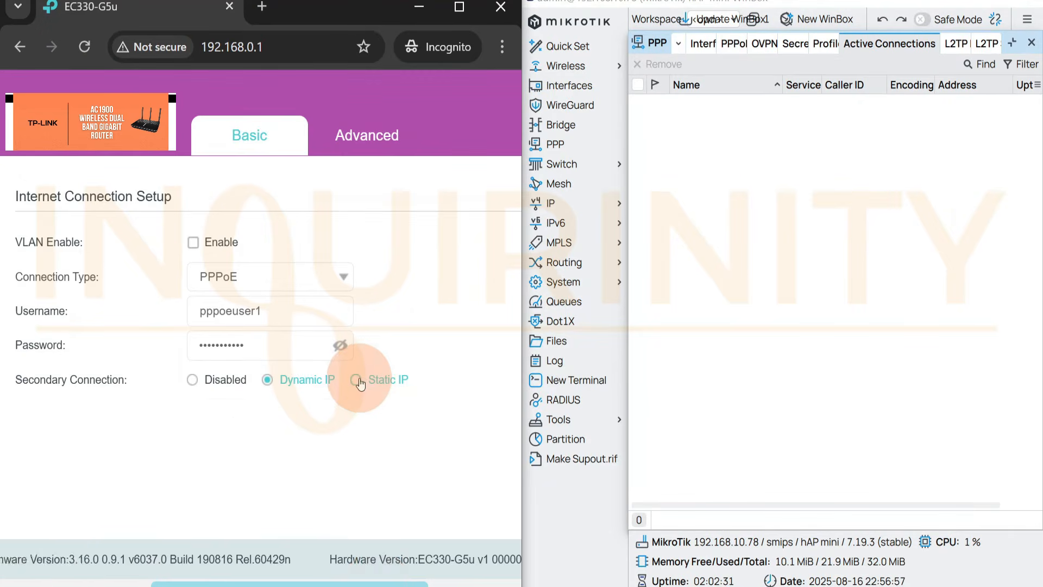
Enter IP address 192.168.88.254, subnet mask 255.255.255.0, gateway 192.168.88.1 and primary DNS 8.8.8.8 for the secondary connection, and save the settings.
scroll(261, 302, "down", 1)
left_click(217, 365)
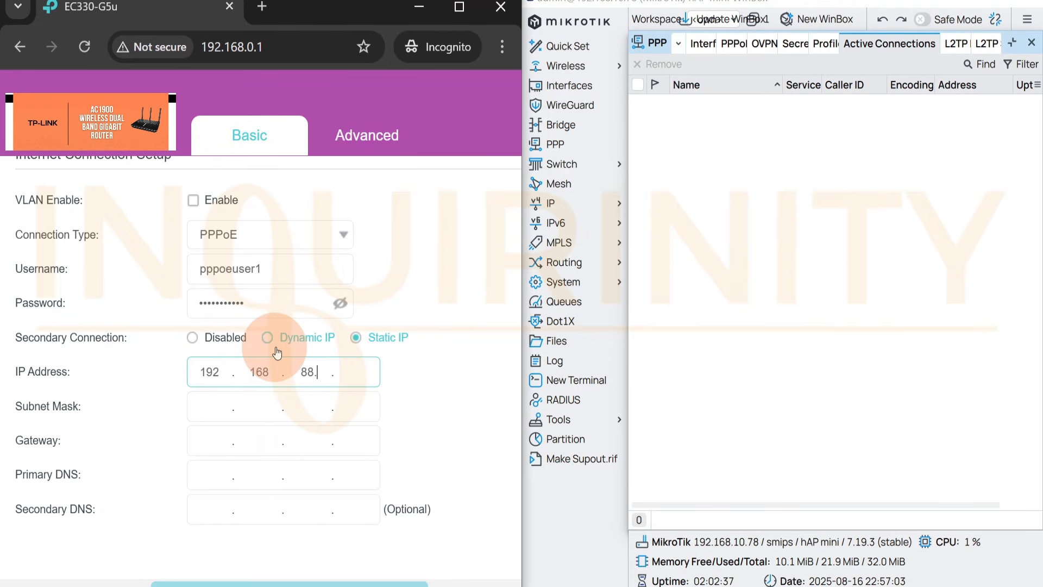
left_click(214, 402)
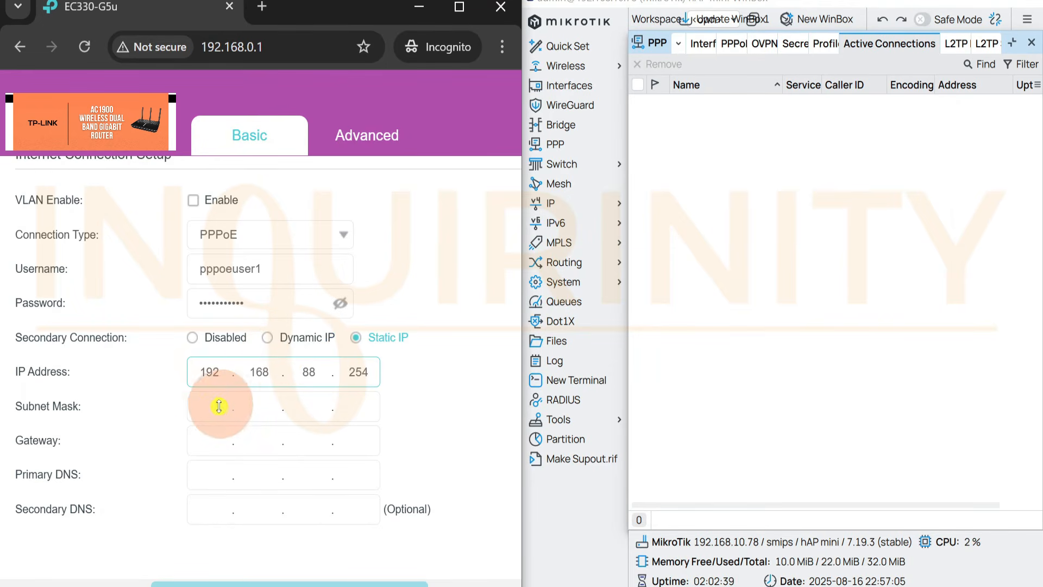
type("255.255.255.0")
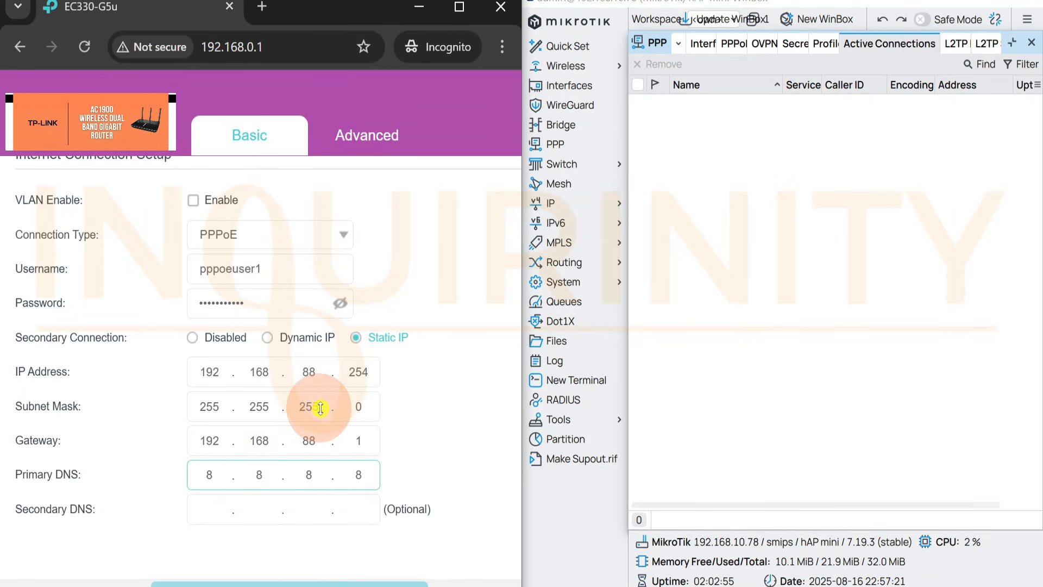
scroll(320, 408, "down", 1)
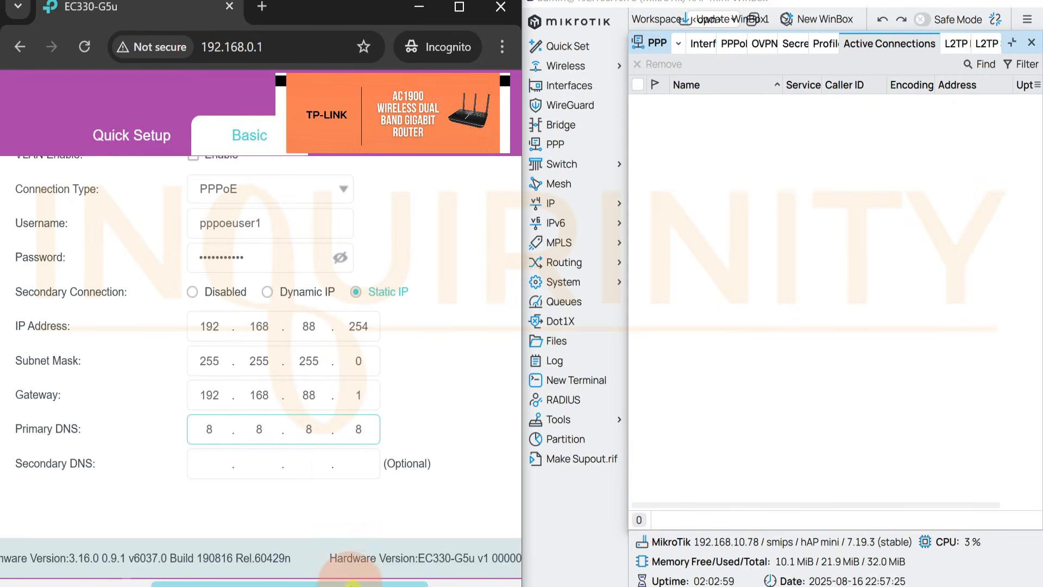
left_click_drag(288, 584, 366, 583)
left_click(426, 495)
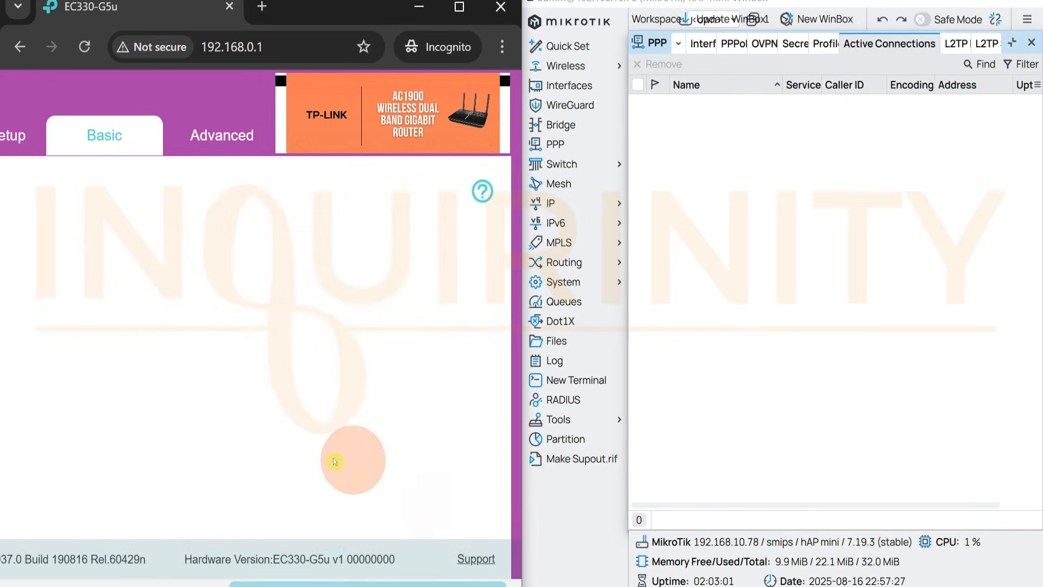
Go back to the network map and monitor the internet status and addresses with the static secondary connection.
left_click_drag(325, 582, 189, 583)
left_click(119, 170)
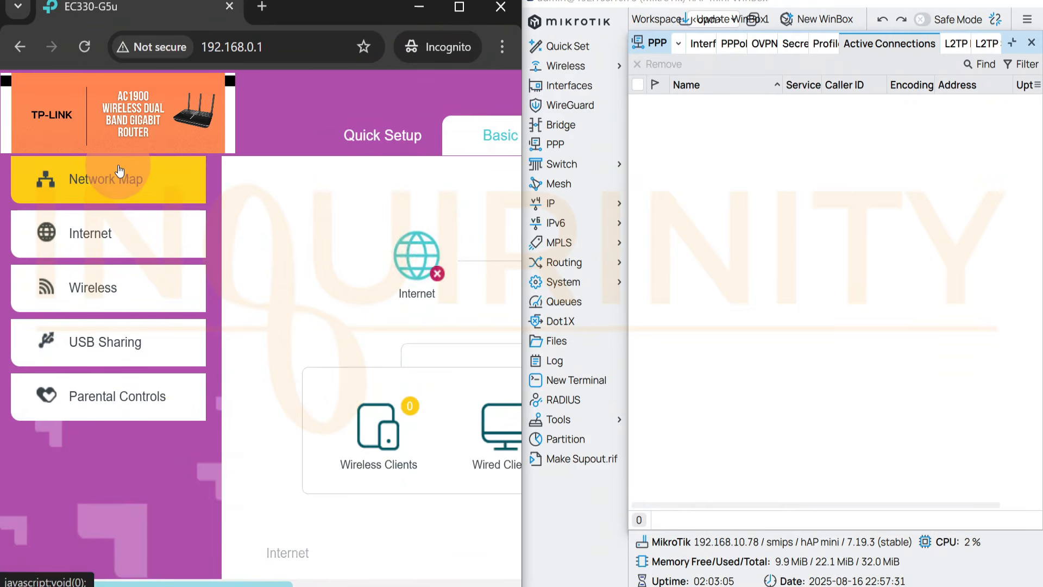
scroll(369, 272, "down", 5)
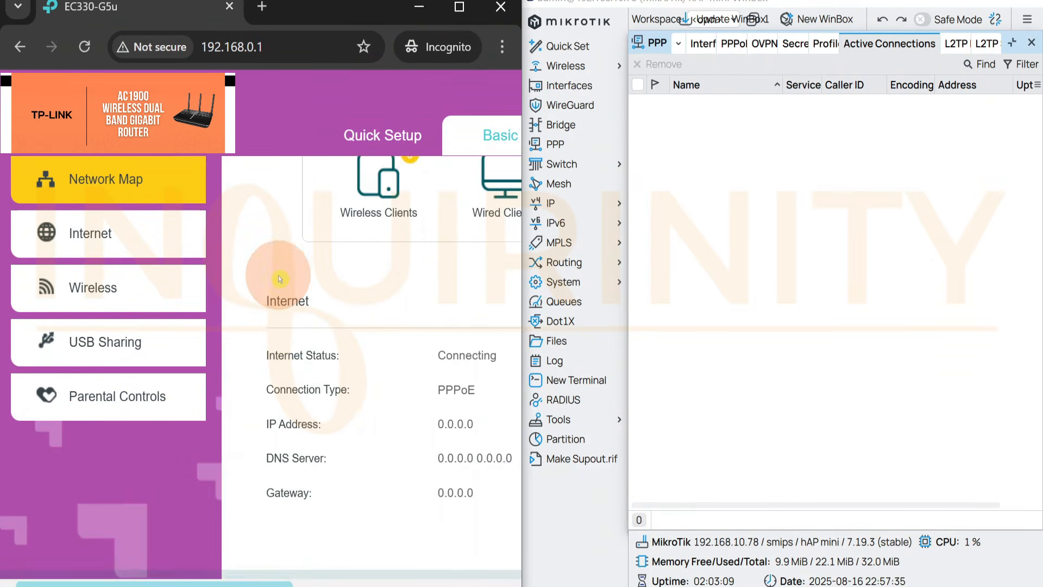
scroll(280, 279, "up", 3)
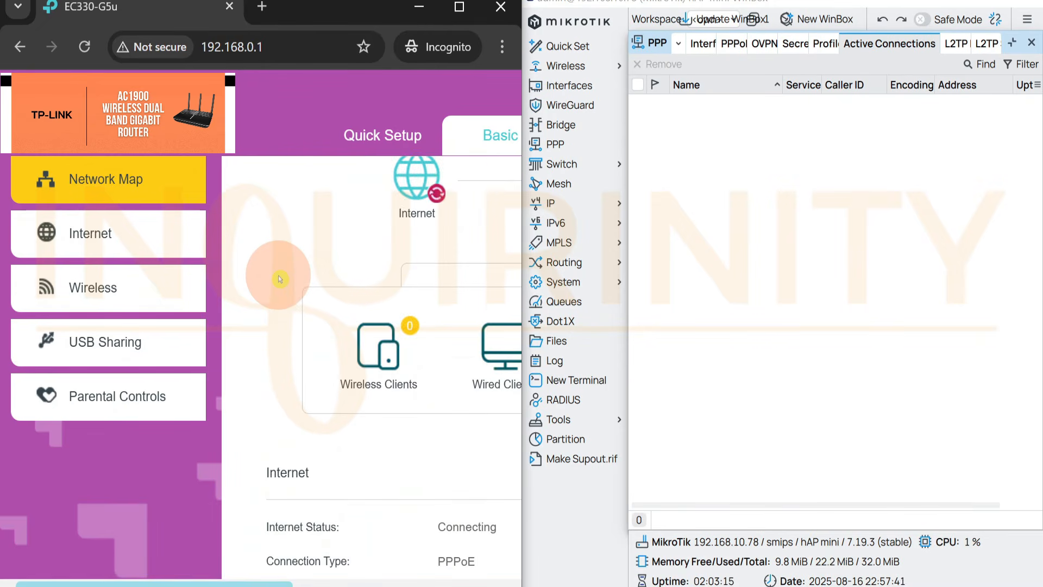
scroll(279, 278, "down", 2)
scroll(279, 279, "up", 2)
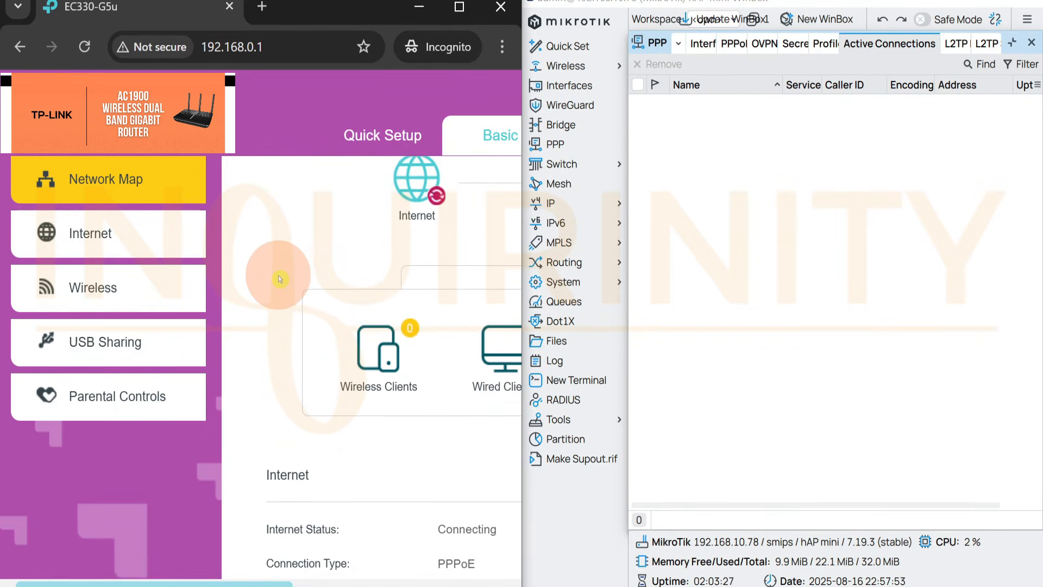
scroll(280, 279, "down", 3)
scroll(280, 278, "up", 3)
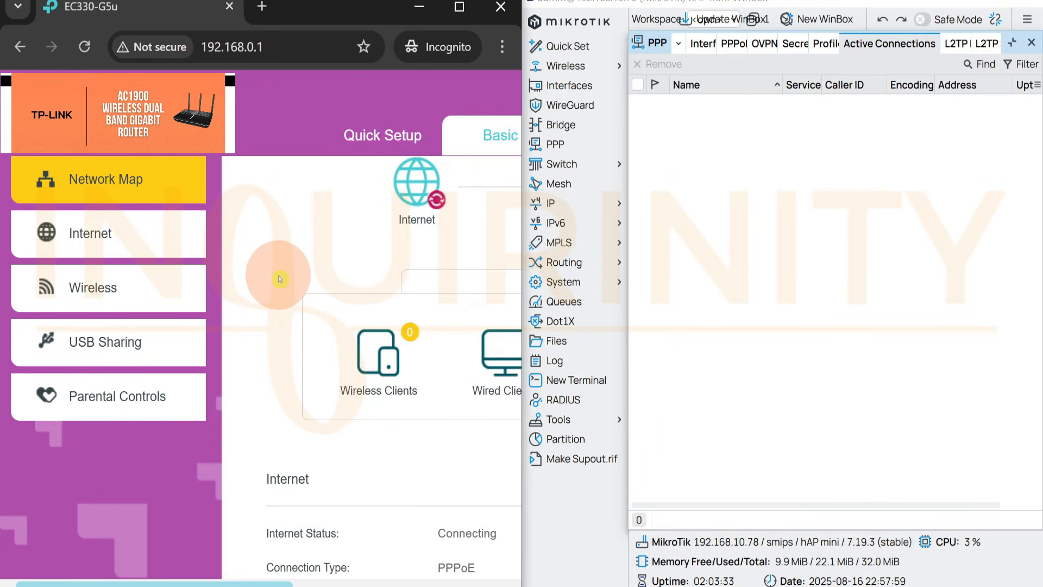
scroll(280, 279, "down", 2)
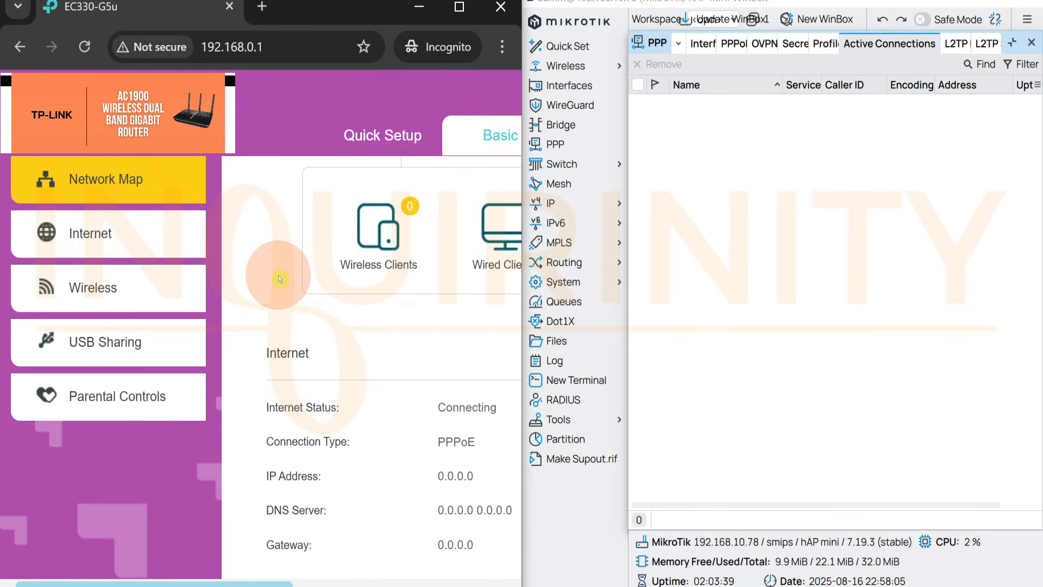
Compare the network map's internet status and addresses with the continuous ping to 8.8.8.8 while the static secondary connection is in use.
scroll(280, 278, "up", 2)
scroll(279, 278, "down", 3)
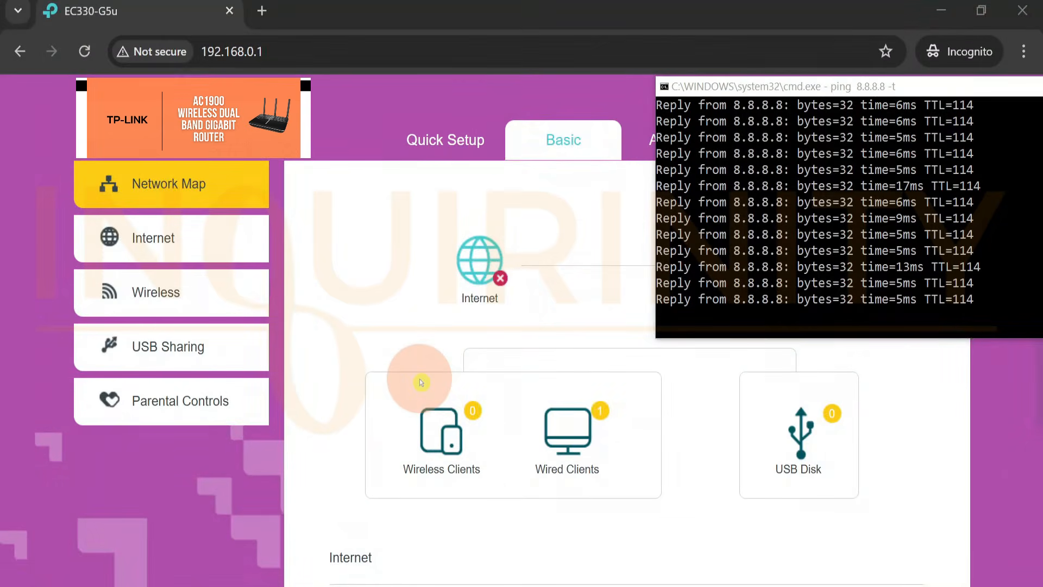
scroll(420, 381, "down", 4)
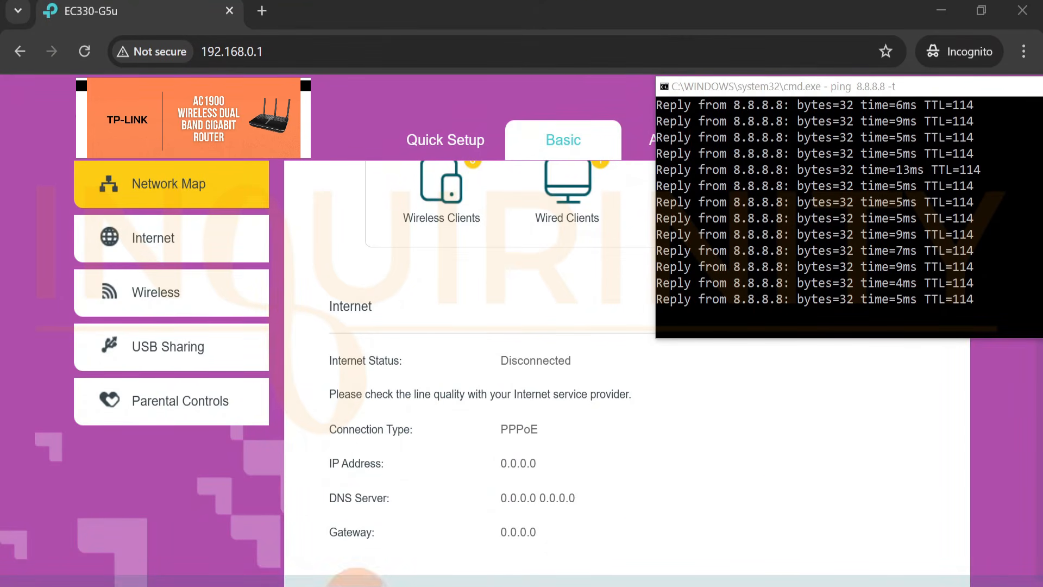
scroll(601, 408, "up", 2)
scroll(601, 405, "up", 1)
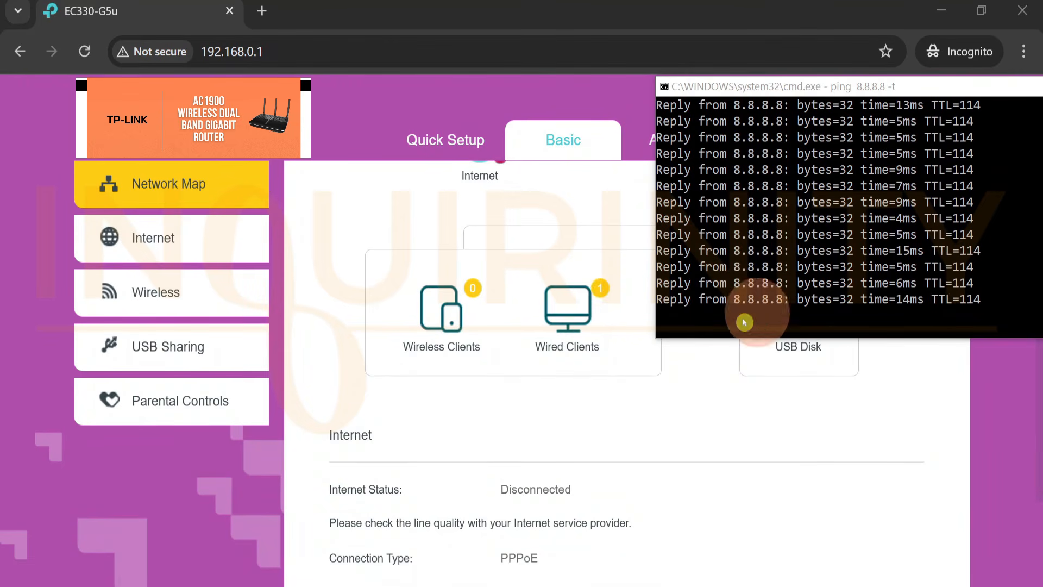
scroll(675, 384, "up", 2)
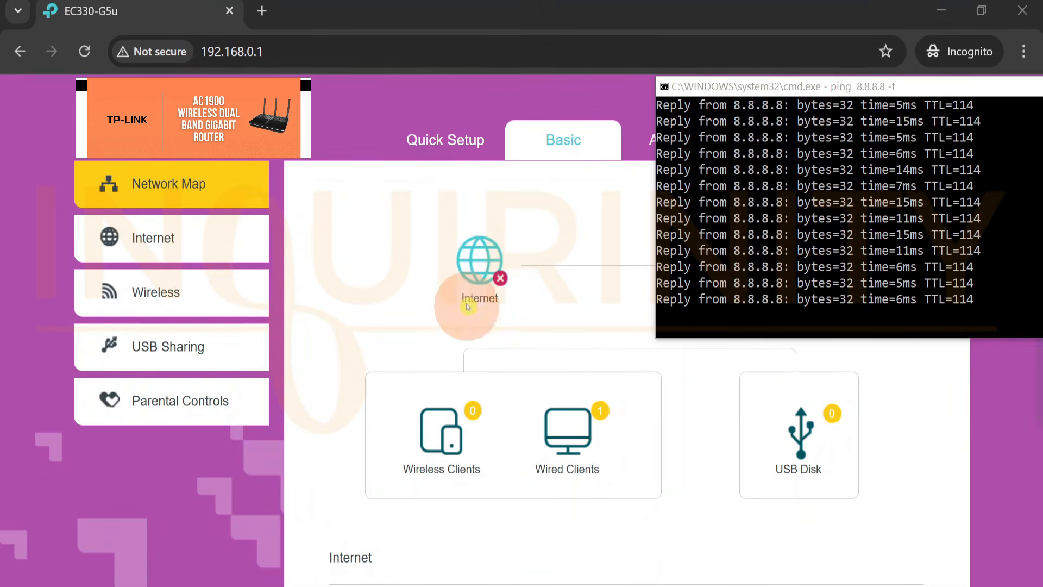
Reopen the internet connection setup, disable the PPPoE secondary connection, save the settings and bring up the running ping to 8.8.8.8.
left_click(146, 245)
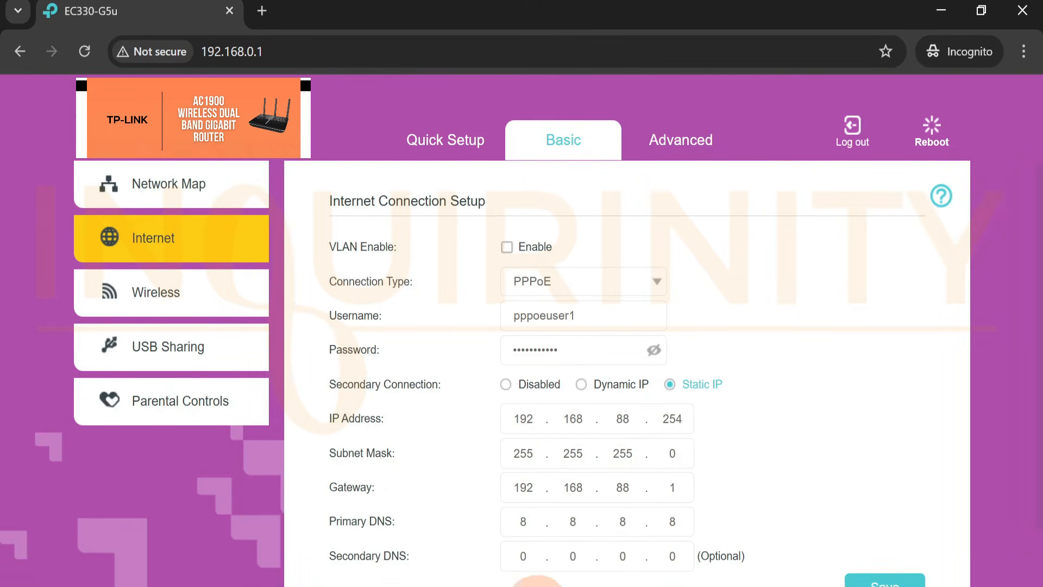
left_click(527, 586)
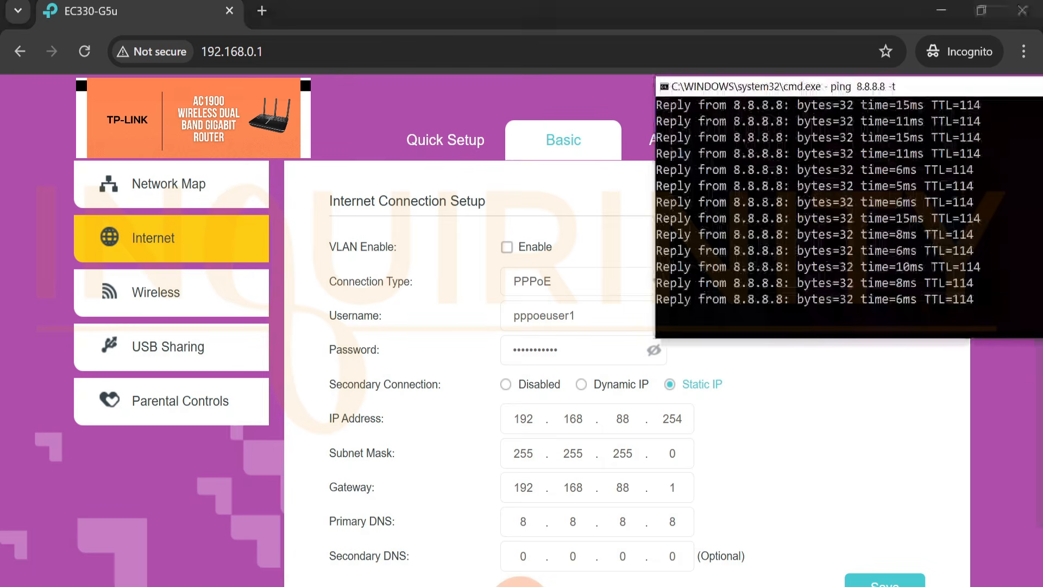
left_click(507, 385)
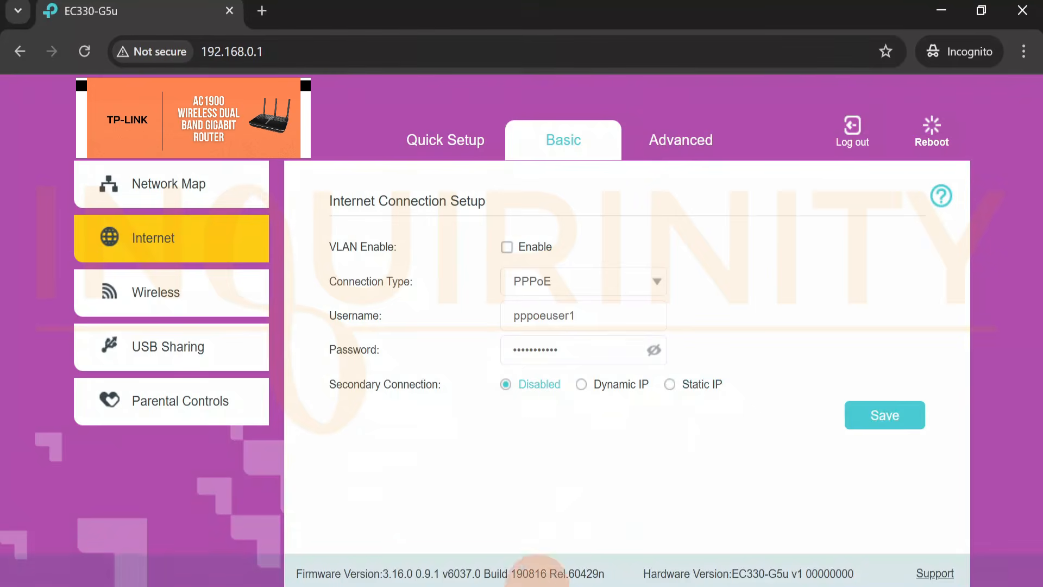
left_click(518, 585)
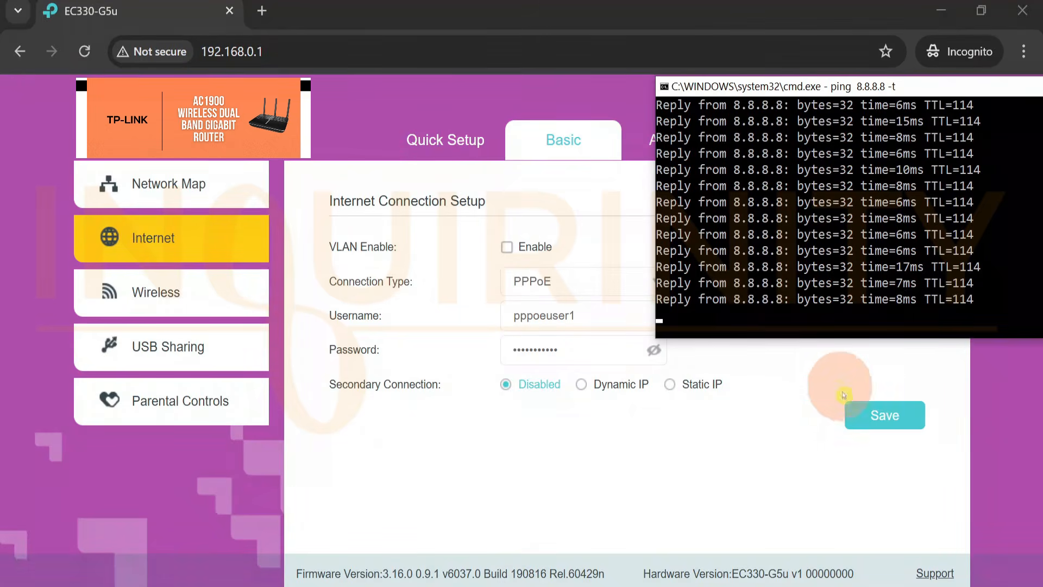
left_click(889, 421)
left_click(519, 585)
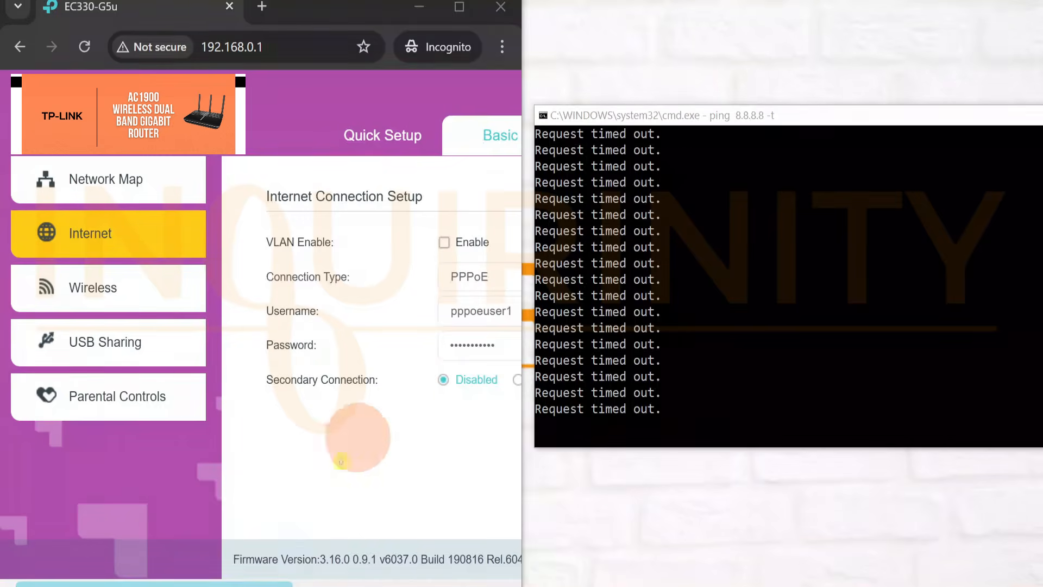
Set the PPPoE secondary connection to Dynamic IP and save the internet connection settings.
left_click_drag(233, 583, 357, 584)
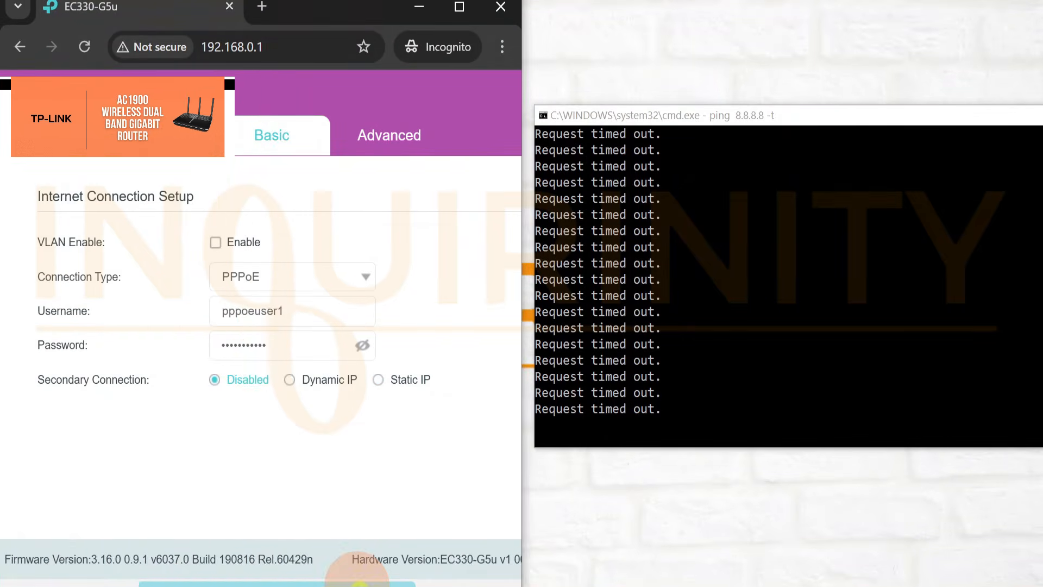
left_click(290, 380)
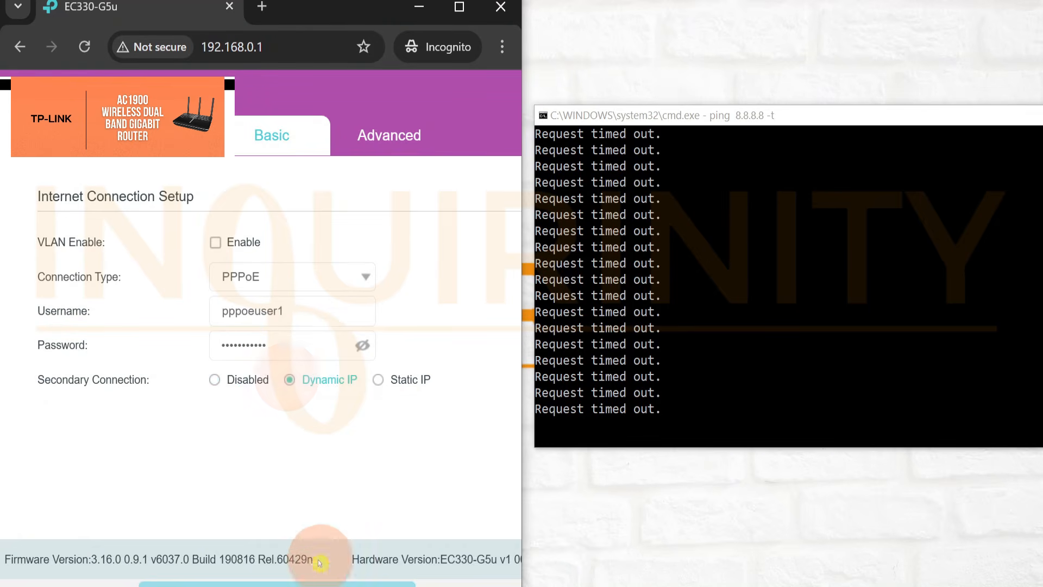
left_click_drag(309, 584, 404, 583)
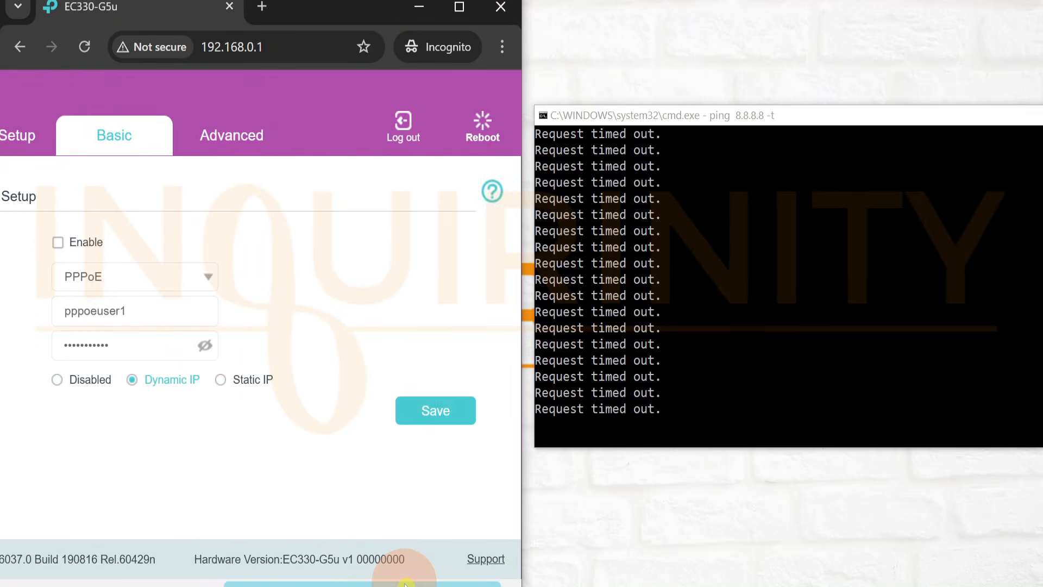
left_click(437, 410)
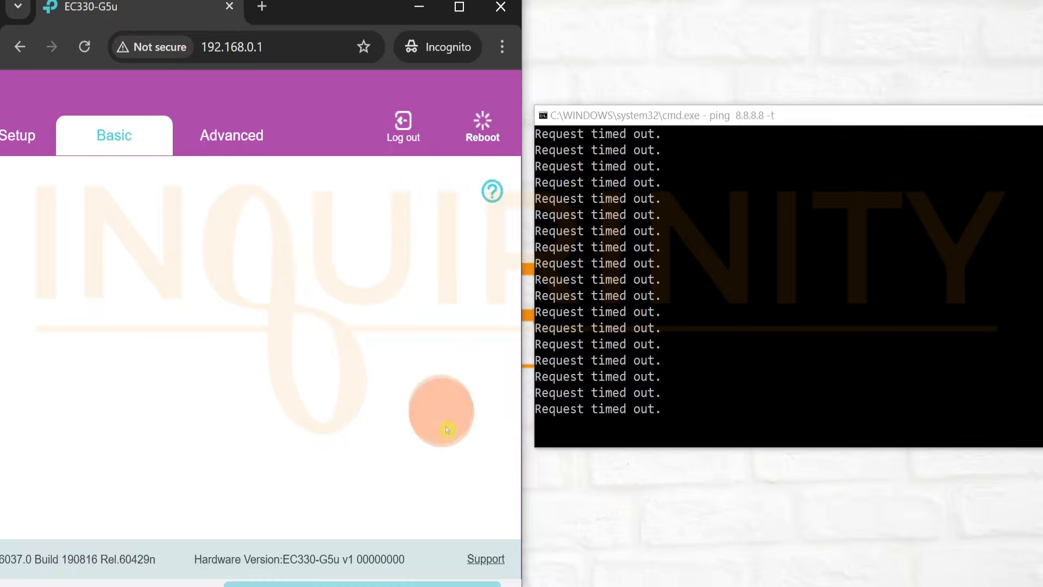
Return to the network map and monitor the internet status and addresses alongside the ping replies with the dynamic secondary connection.
left_click_drag(322, 582, 131, 579)
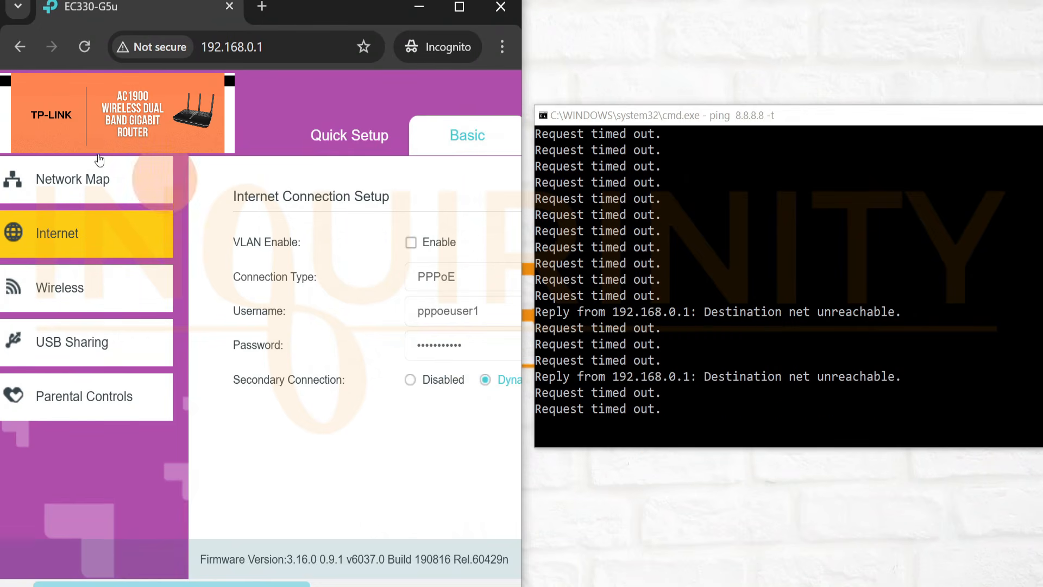
left_click(77, 179)
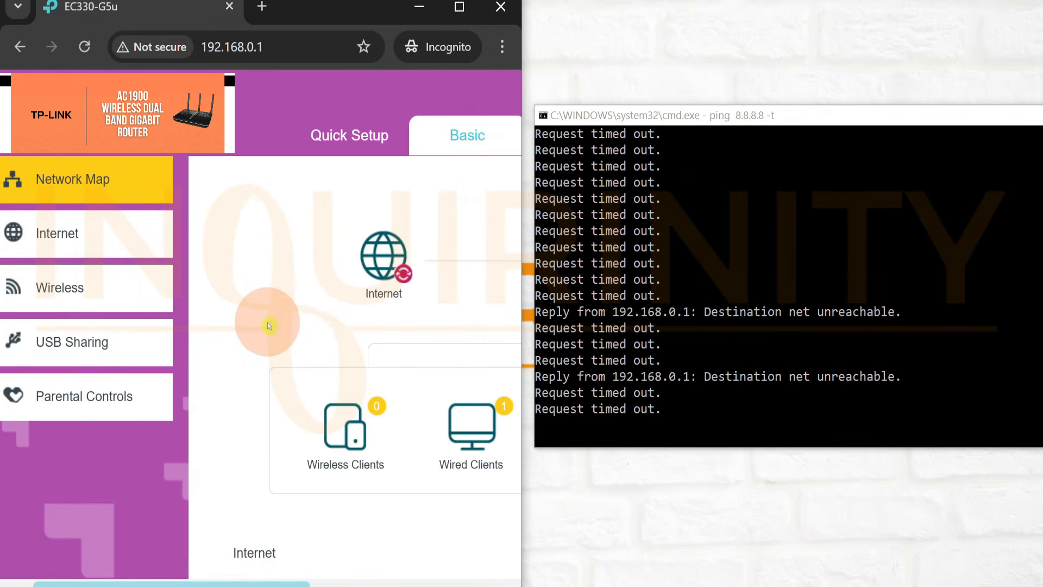
scroll(269, 325, "down", 3)
scroll(268, 325, "up", 3)
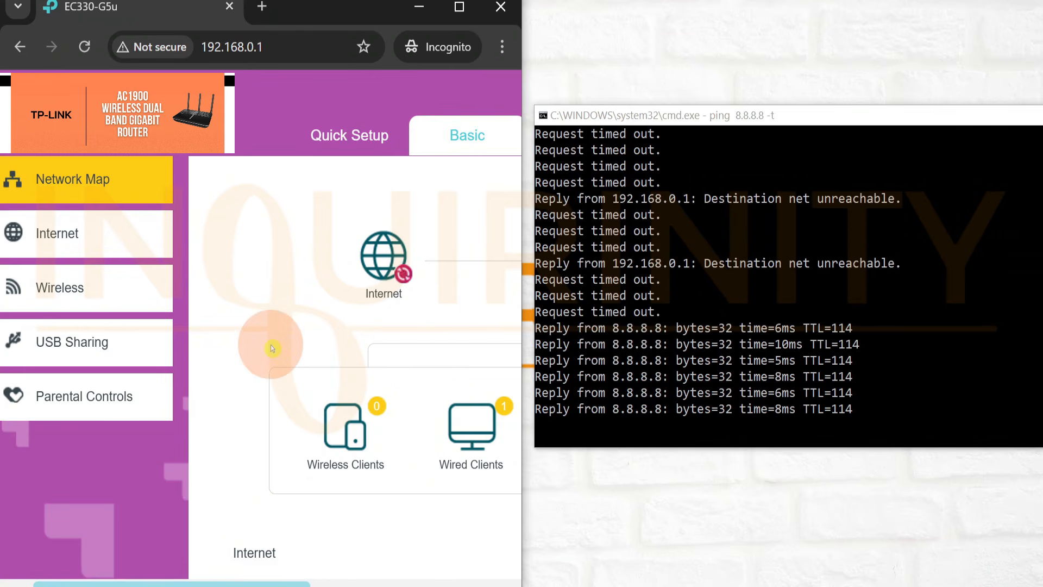
scroll(272, 348, "down", 5)
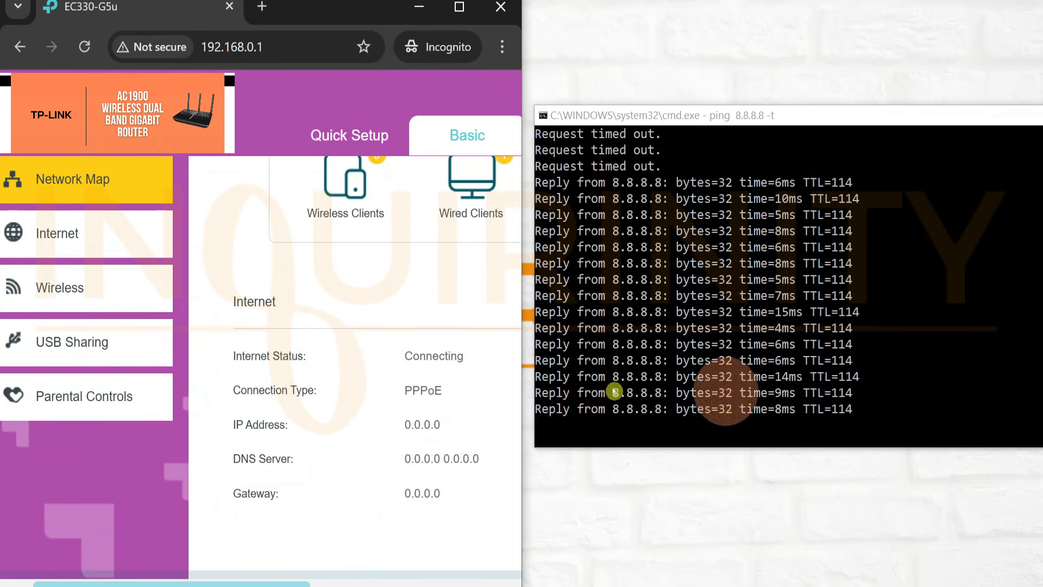
scroll(355, 430, "up", 4)
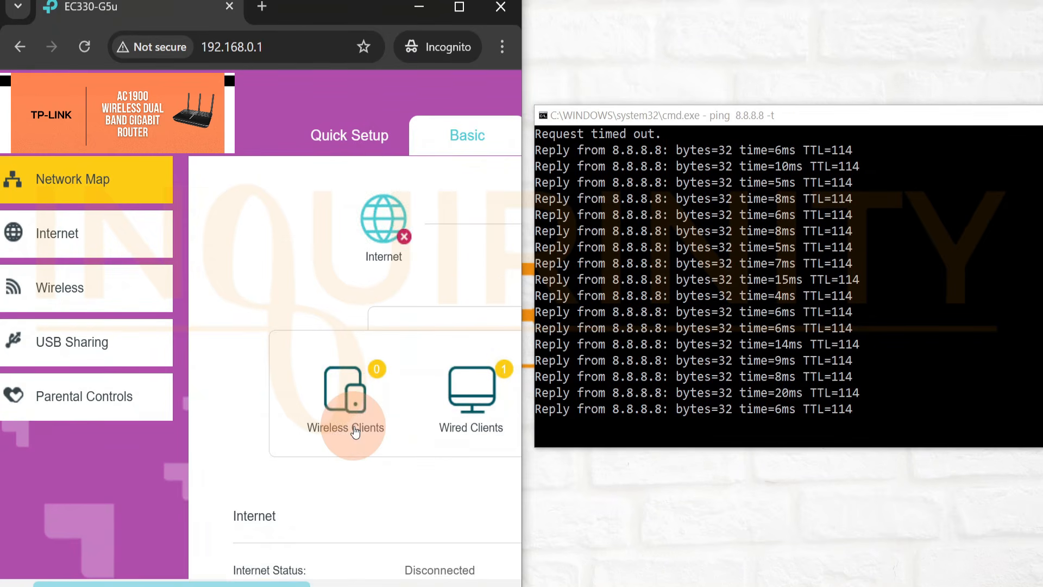
scroll(355, 430, "down", 5)
scroll(437, 404, "up", 4)
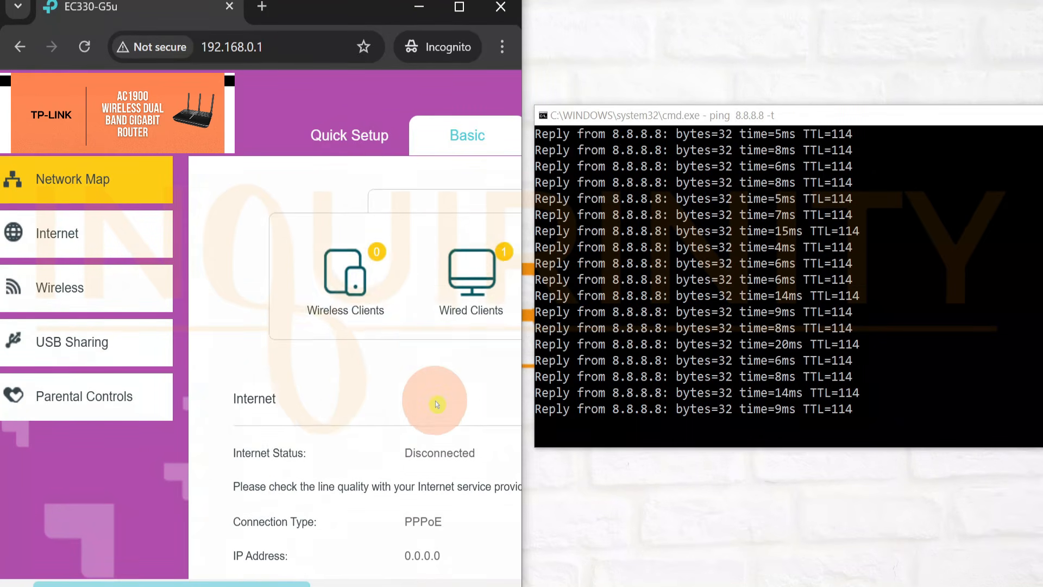
Review the secondary connection setting in the internet setup, and recheck the internet status, IP address, DNS server and gateway on the network map.
left_click(56, 232)
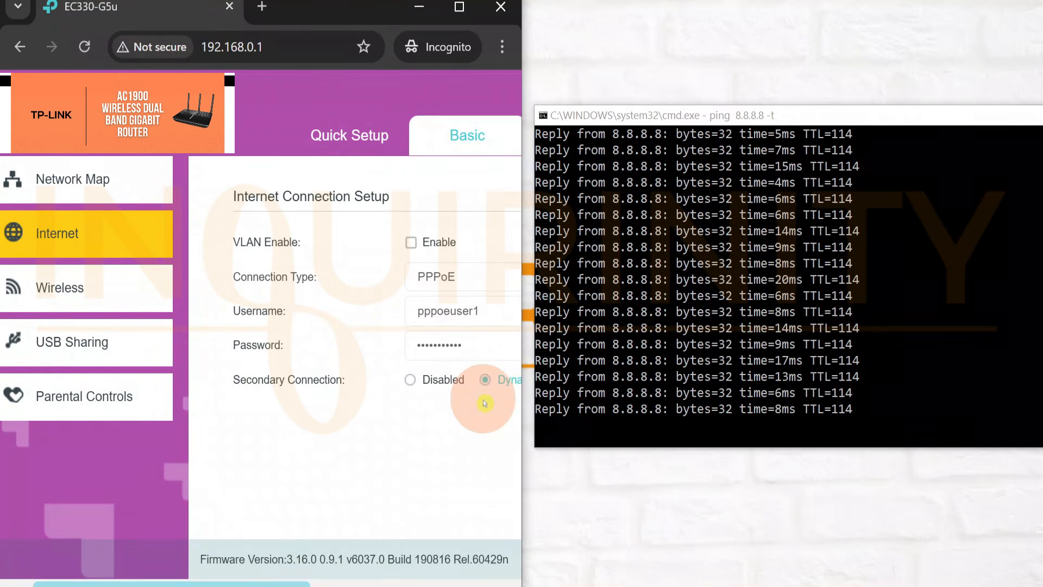
left_click(63, 180)
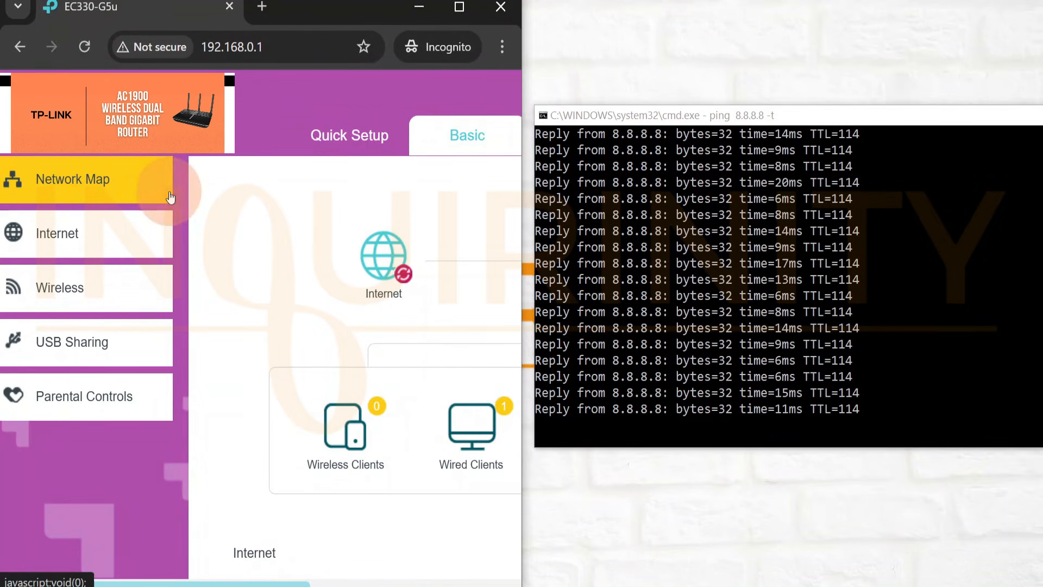
scroll(331, 353, "down", 2)
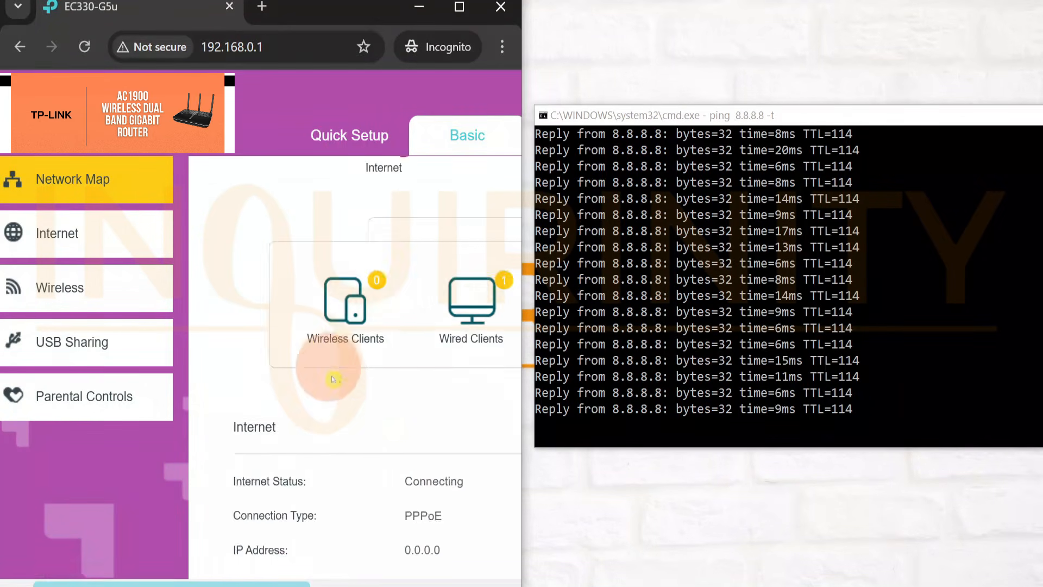
scroll(333, 378, "down", 3)
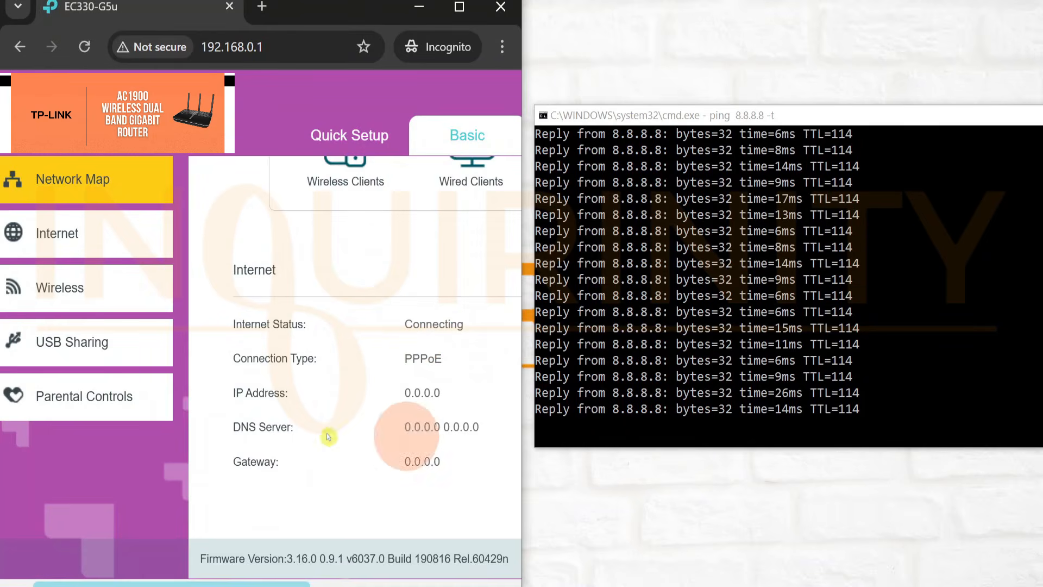